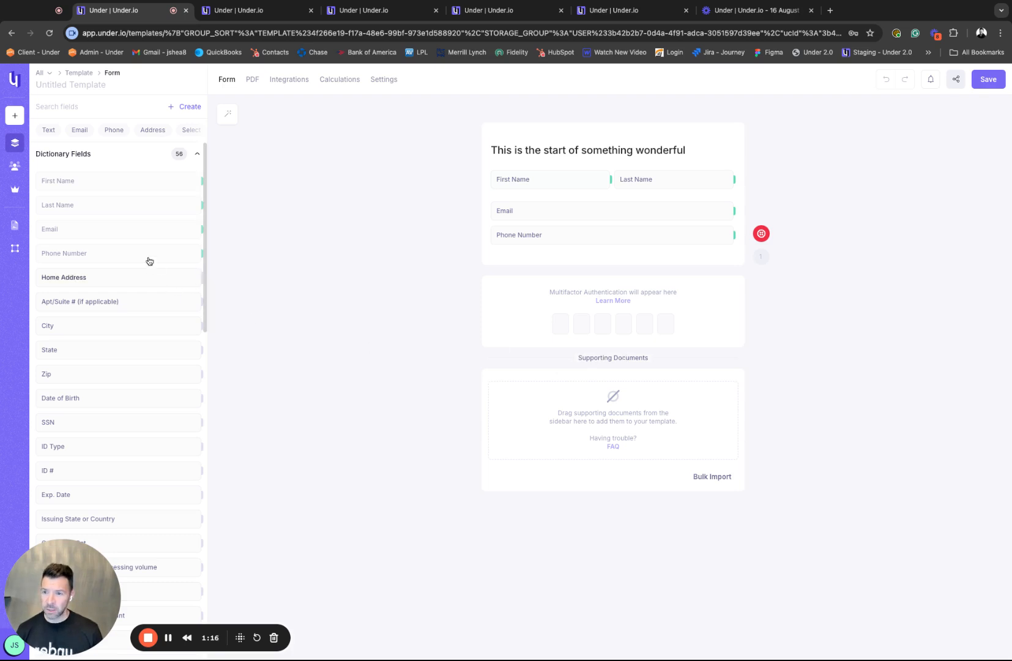
- Search the dictionary fields for "dba" and add DBA Name to the form in a new section below Multifactor Authentication
left_click(197, 155)
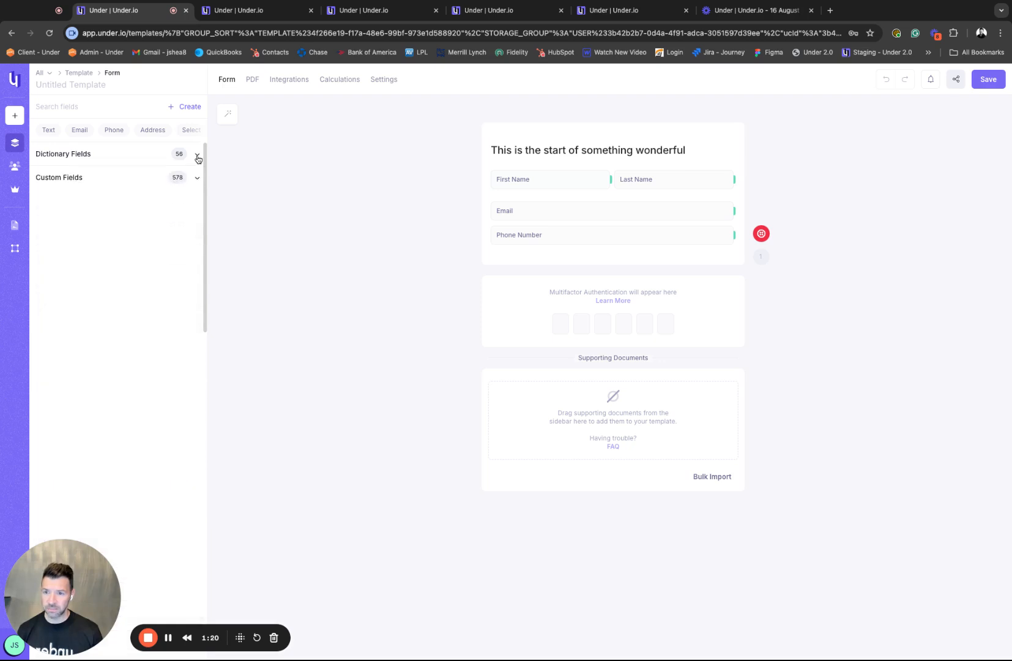
left_click(197, 155)
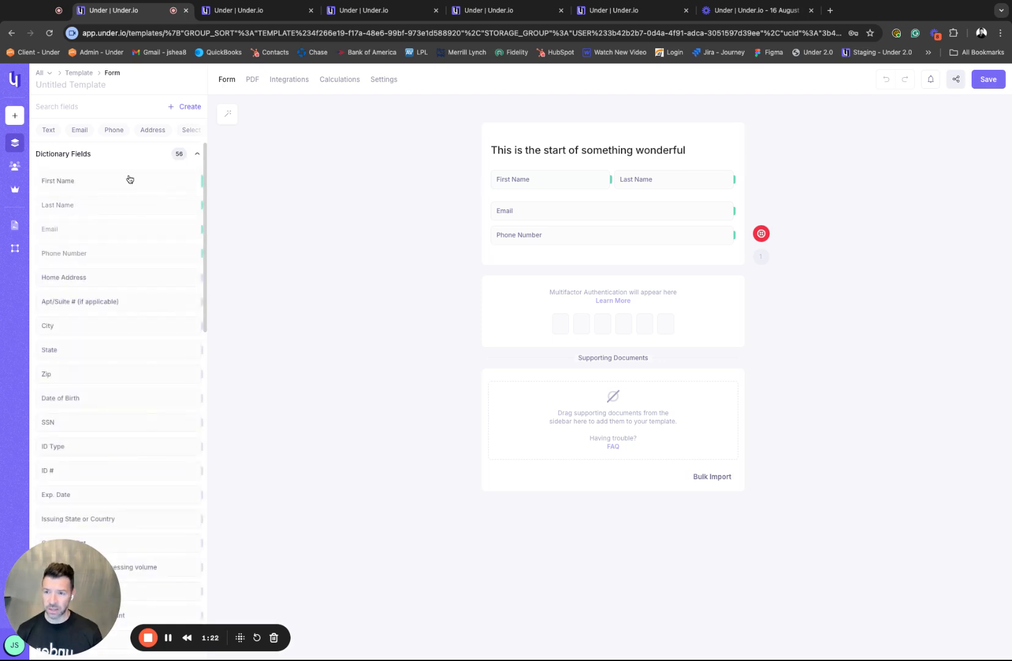
left_click(54, 107)
type("dba")
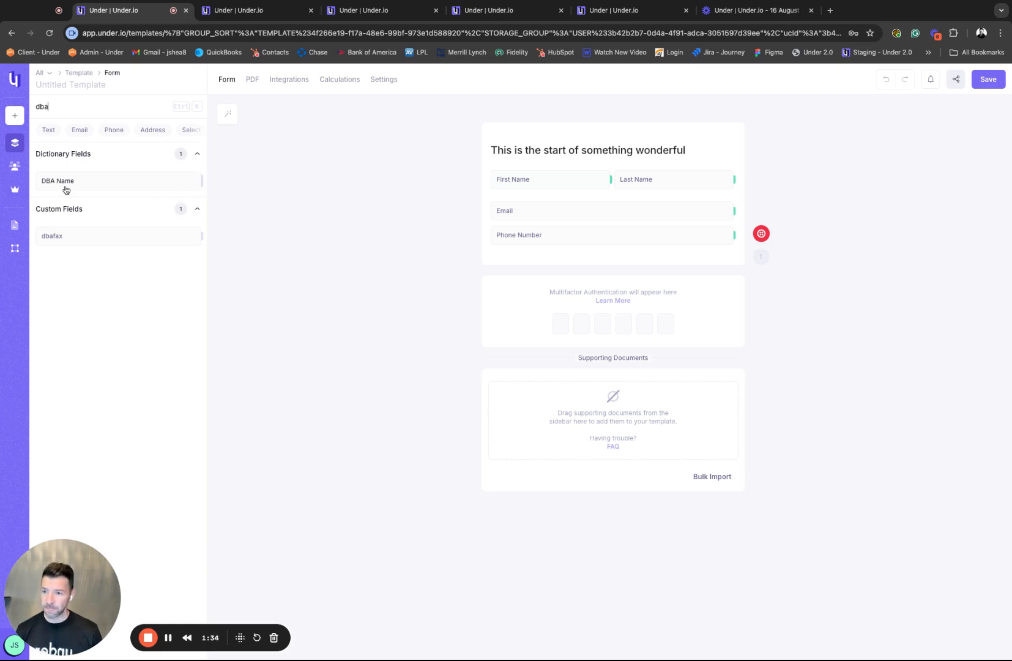
left_click_drag(60, 185, 521, 365)
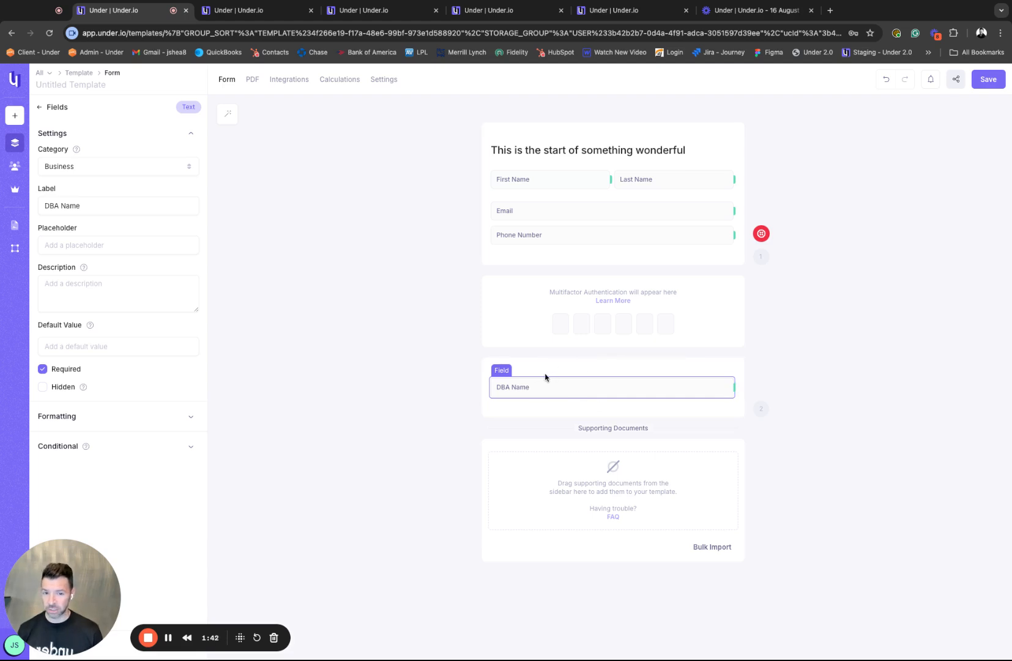
left_click(87, 205)
key("ctrl+a")
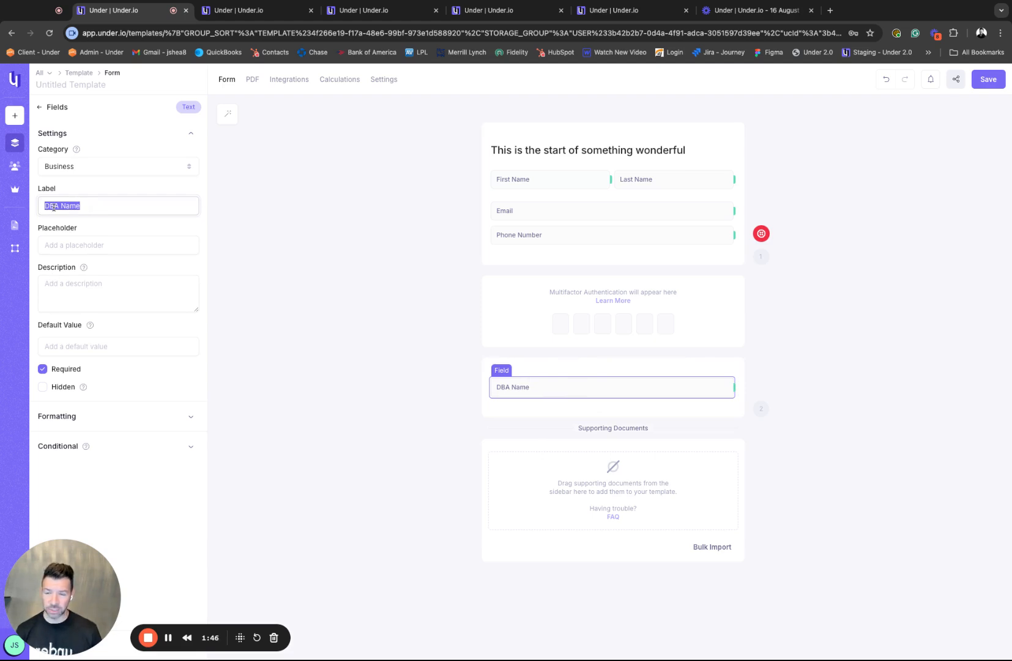
left_click(78, 248)
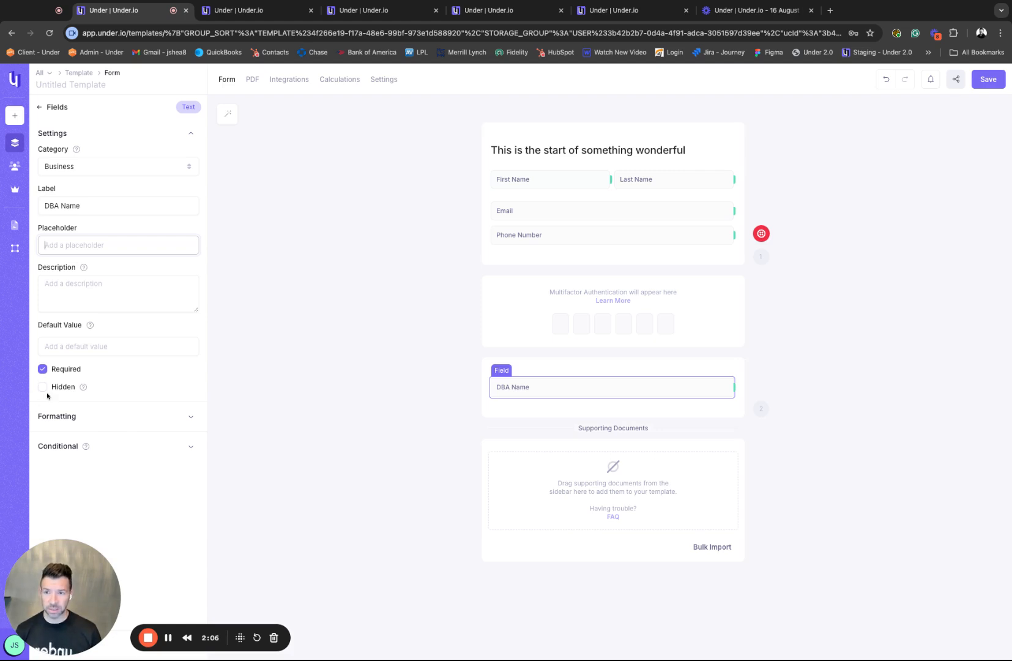
- Search the fields for "legal" and add the Legal Name dictionary field below DBA Name
left_click(39, 109)
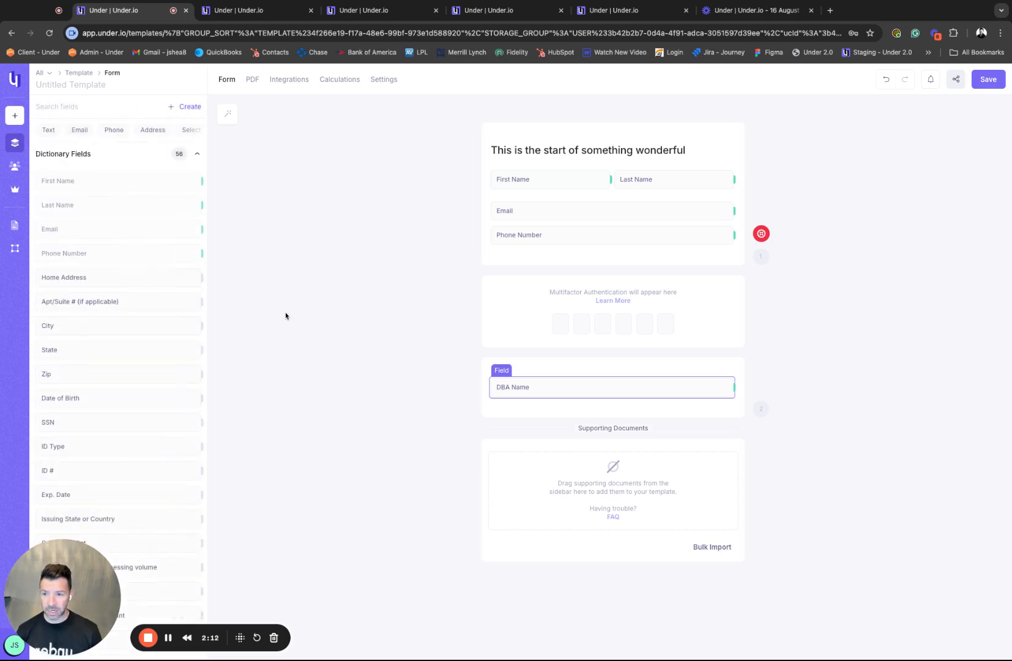
left_click(61, 107)
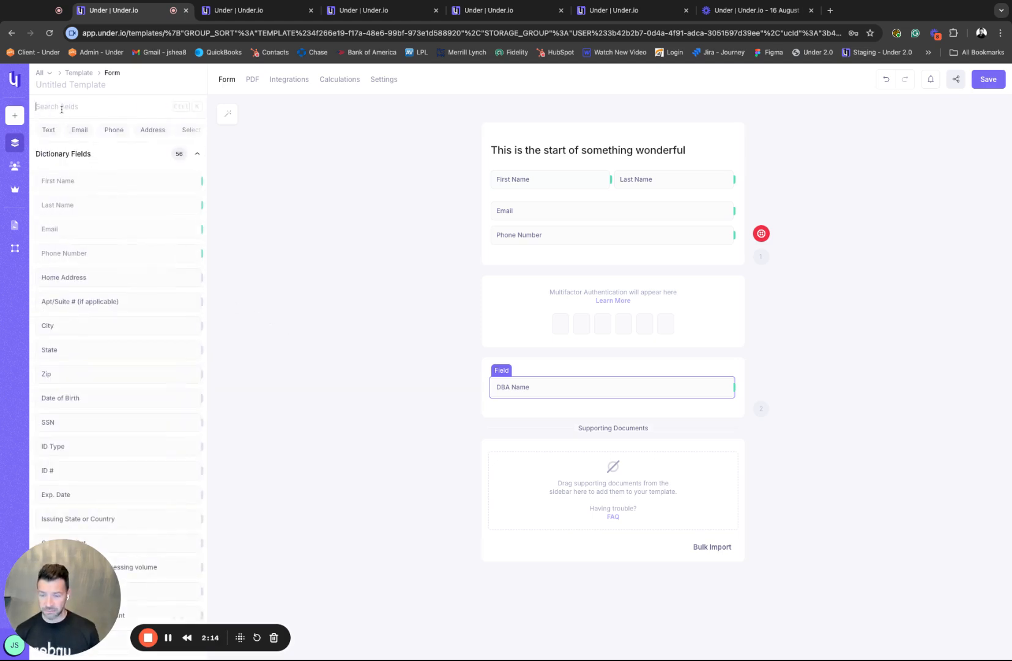
type("legal")
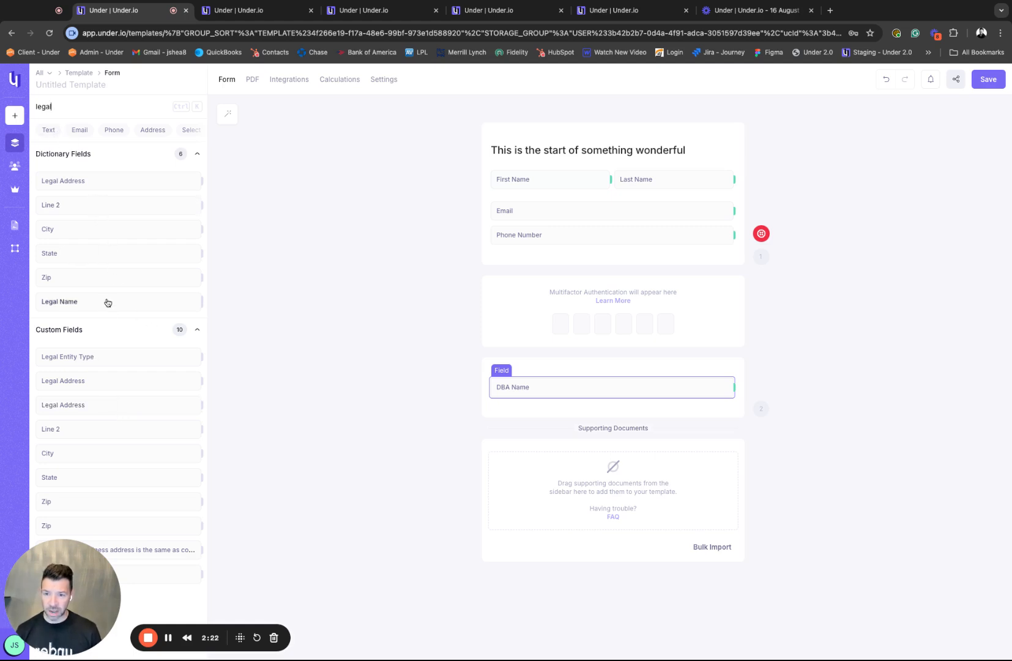
left_click_drag(56, 306, 524, 406)
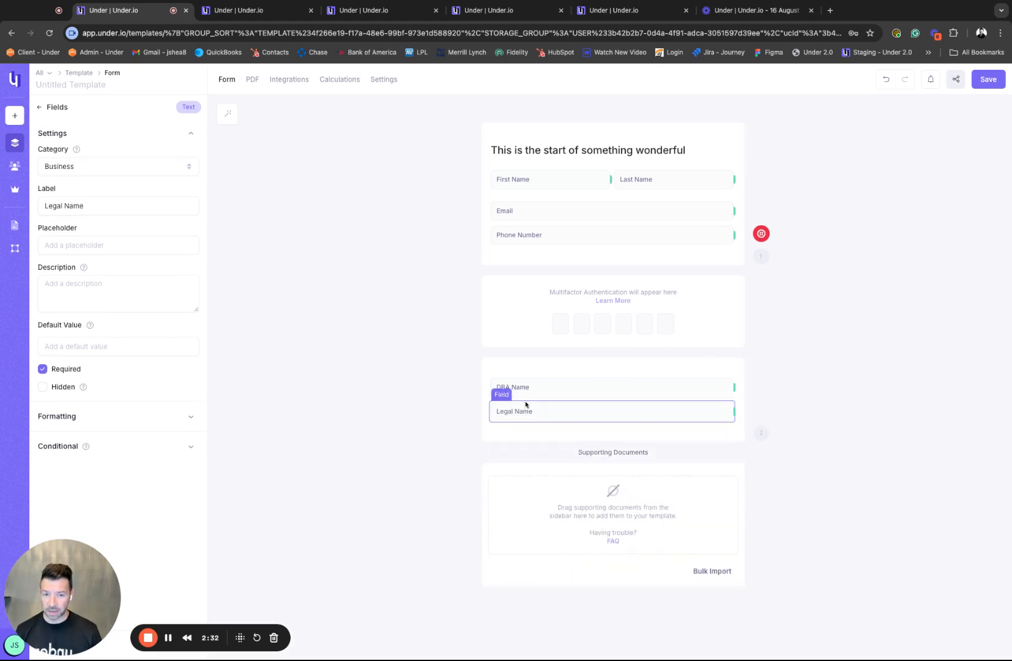
- Add the Home Address and City dictionary fields on separate rows below Legal Name
left_click(40, 107)
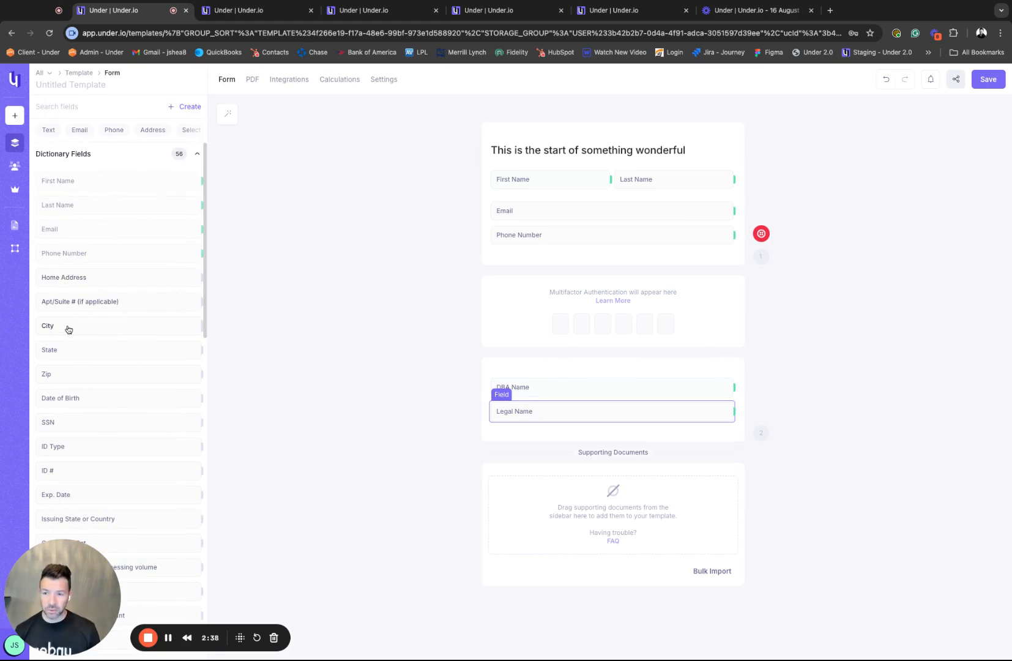
left_click_drag(58, 282, 520, 429)
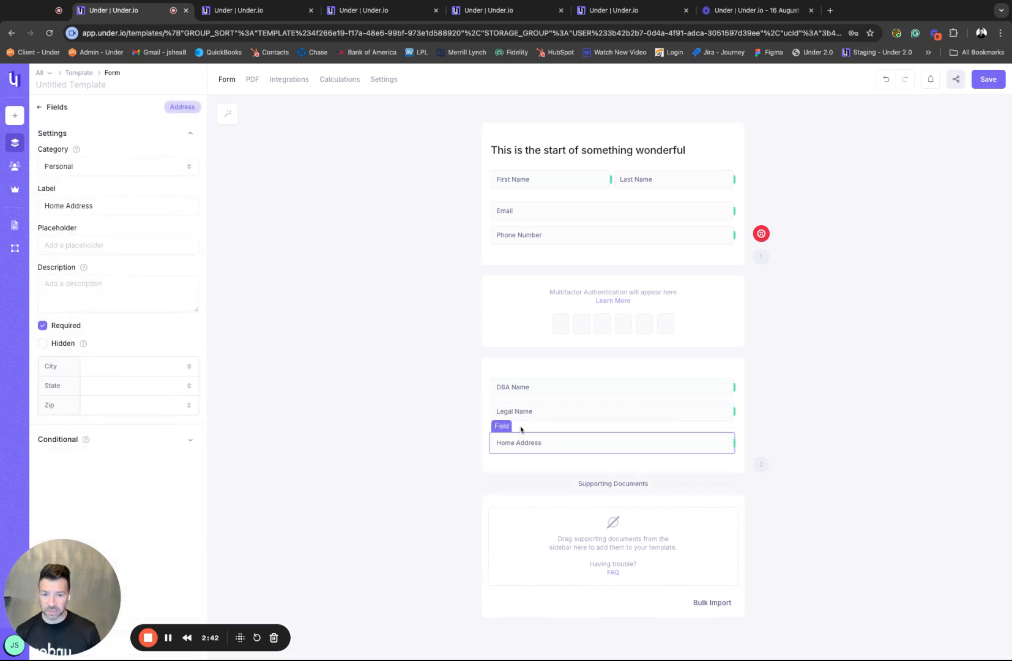
left_click(40, 108)
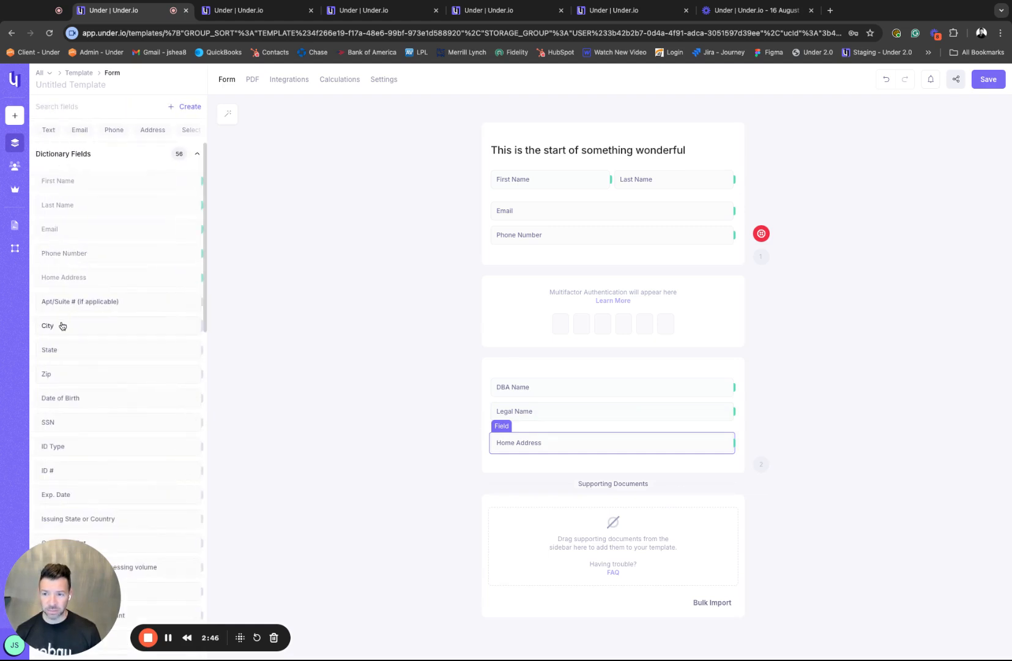
left_click_drag(57, 330, 521, 458)
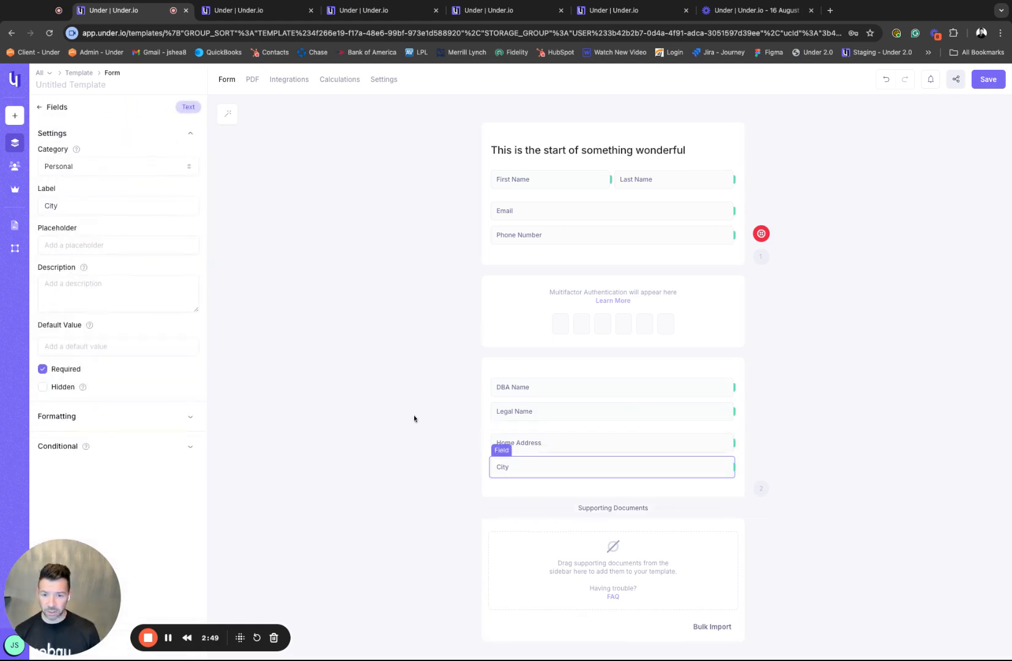
- Add the State and Zip dictionary fields side by side beside the Home Address and City fields
left_click(39, 108)
left_click_drag(54, 354, 675, 449)
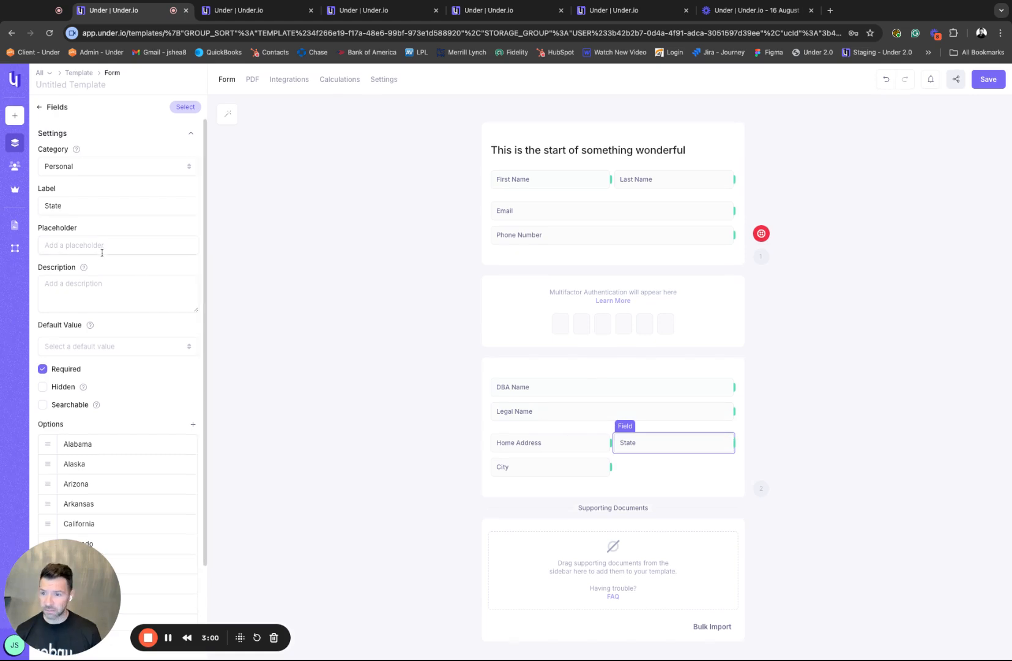
left_click(44, 108)
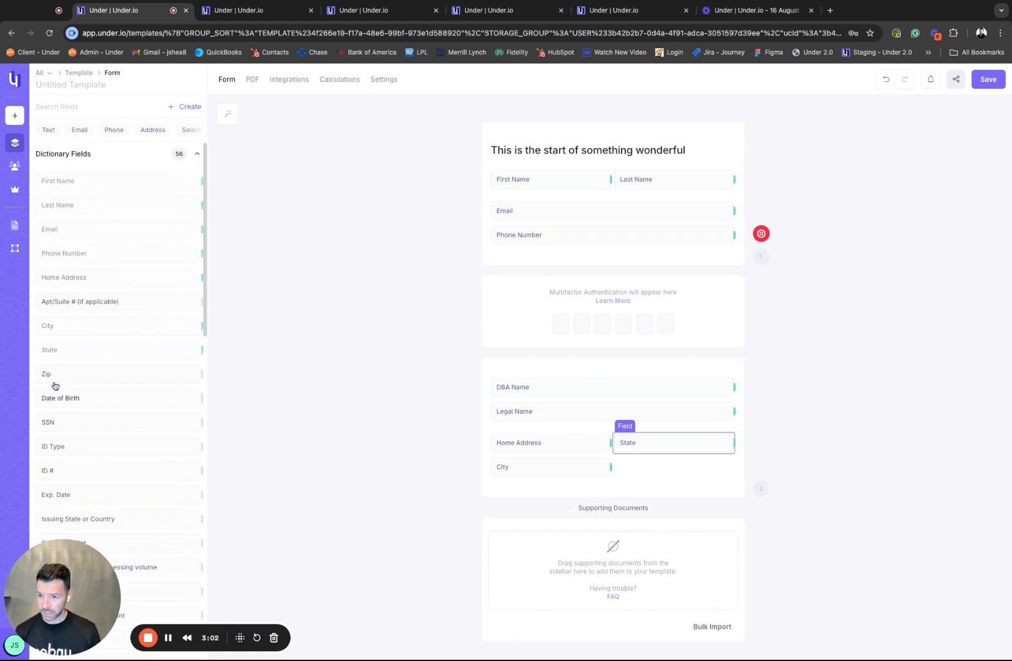
left_click_drag(50, 377, 737, 442)
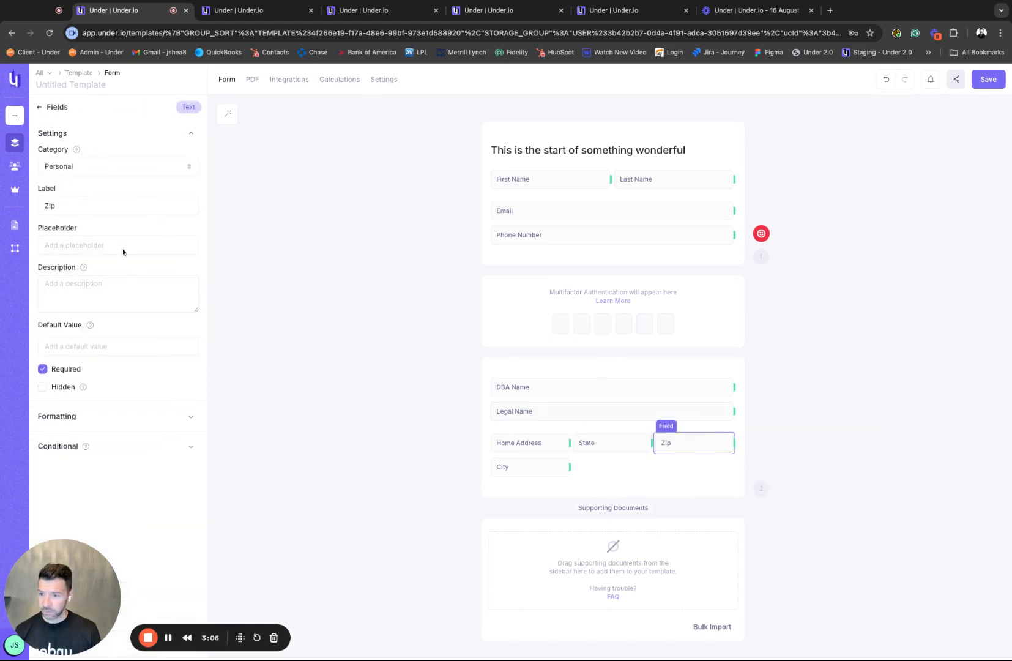
- Move the Home Address field onto its own full-width row above City, State and Zip
left_click(43, 108)
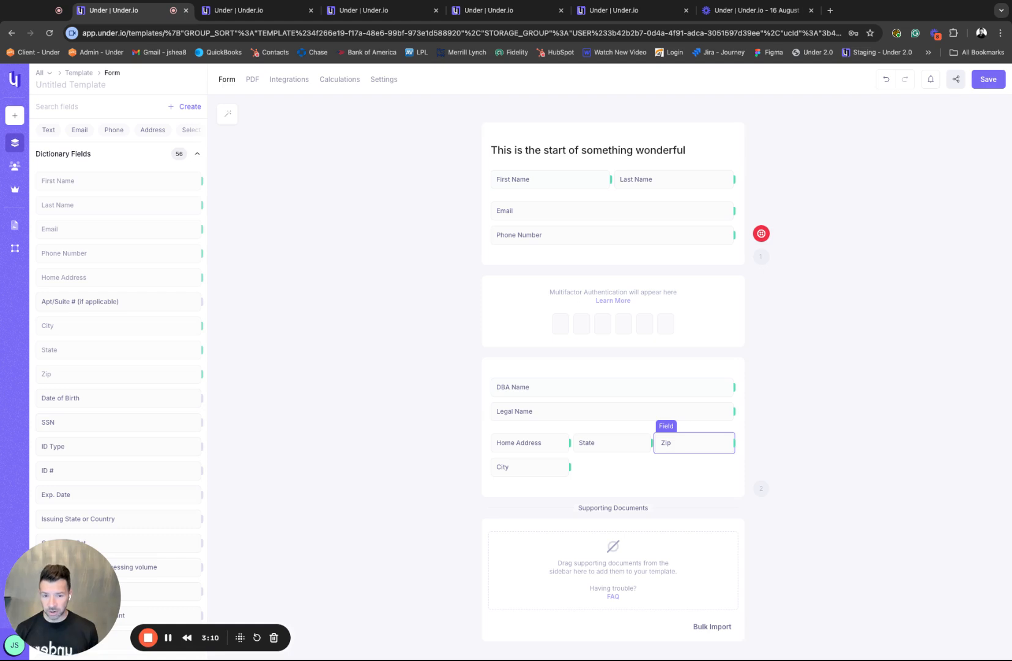
left_click_drag(527, 442, 533, 430)
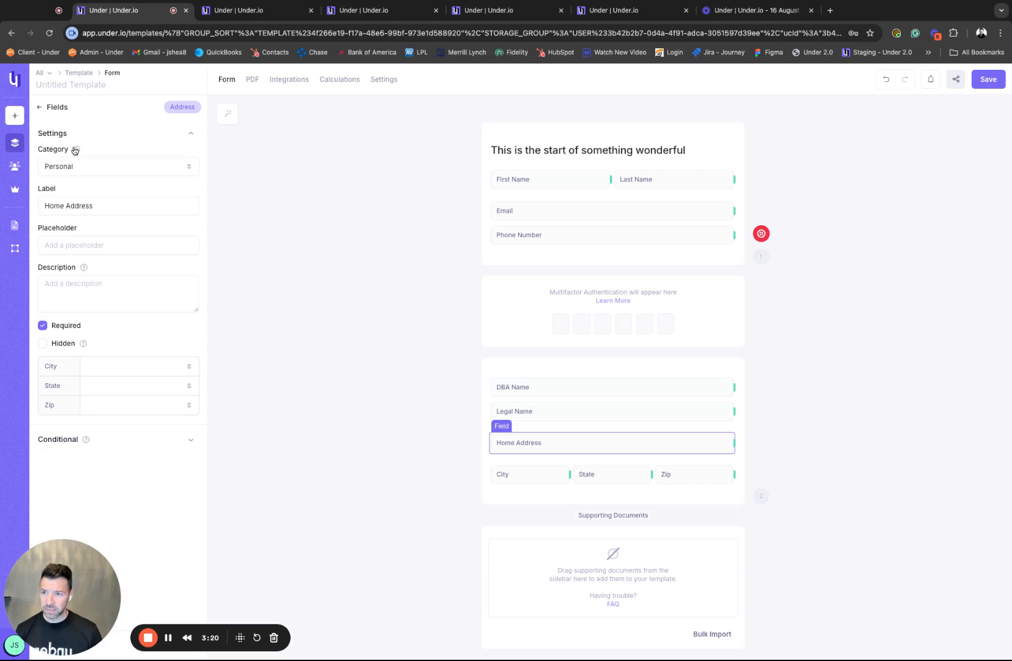
left_click(40, 107)
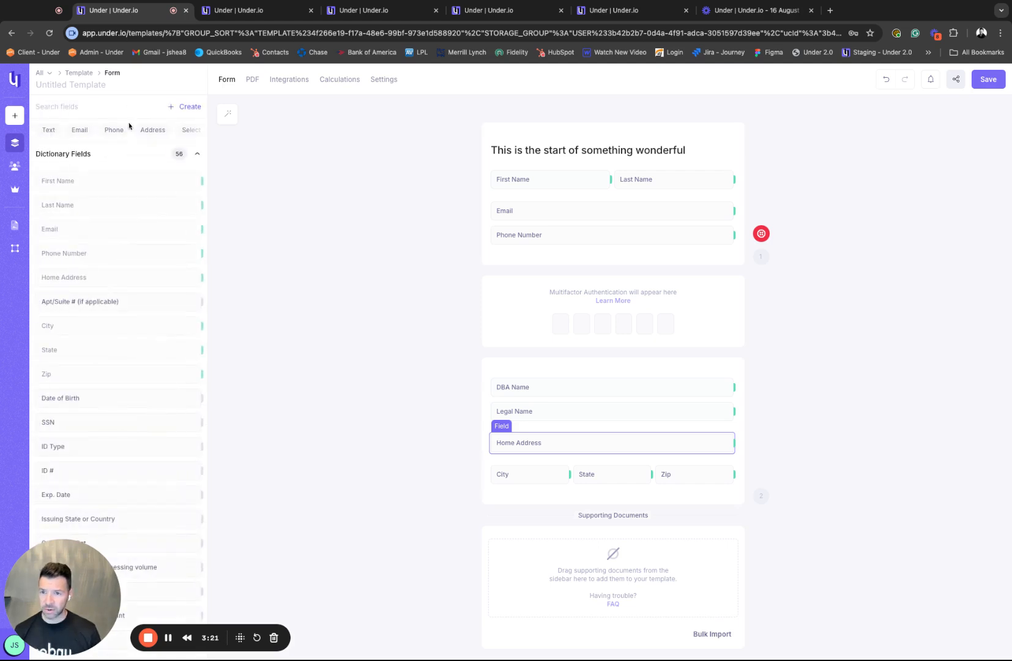
- Create a checkboxes field below the City, State and Zip row with the options One, Two and Three
left_click(183, 110)
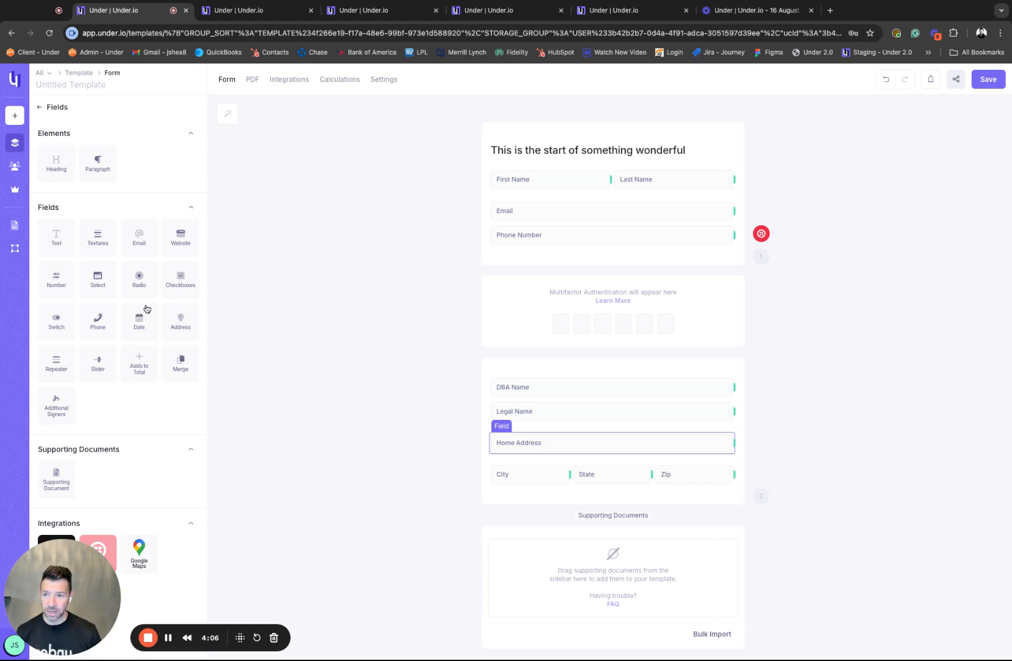
left_click_drag(172, 276, 532, 497)
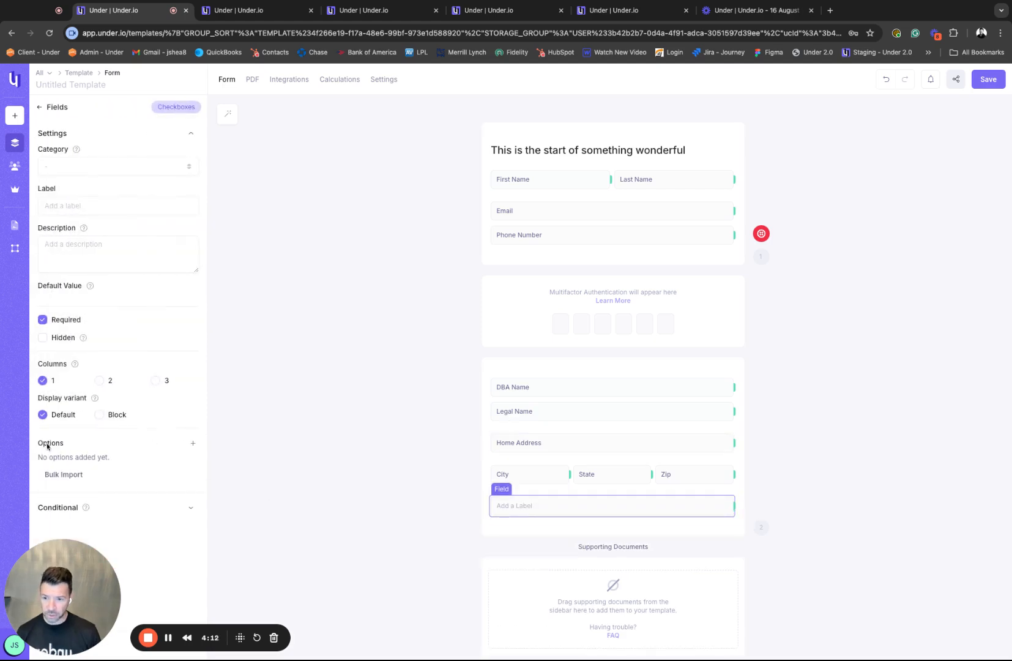
left_click(193, 443)
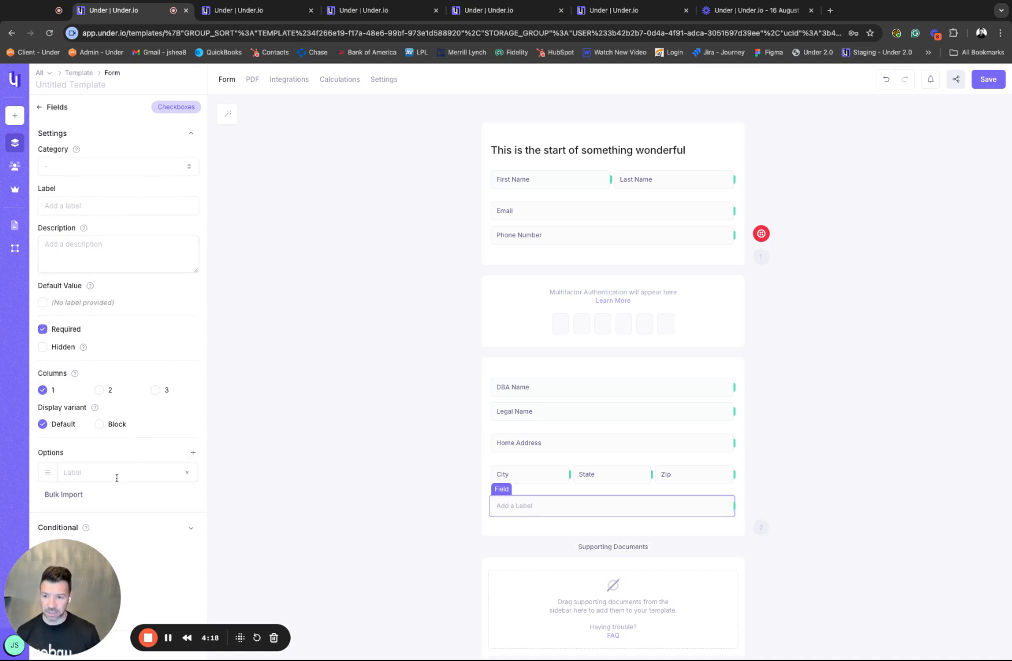
type("One")
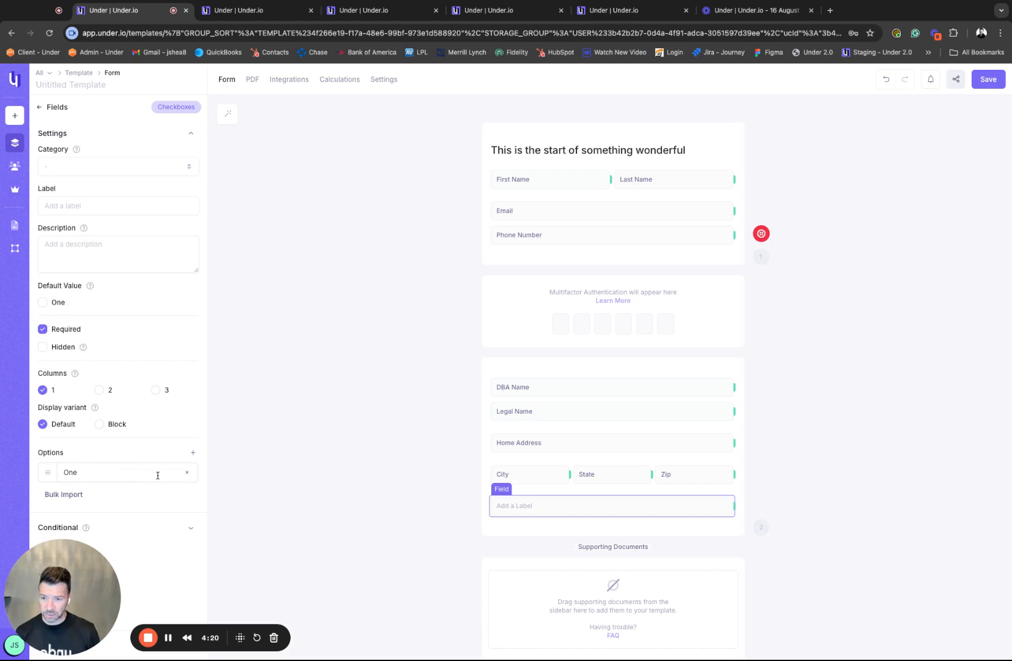
left_click(192, 453)
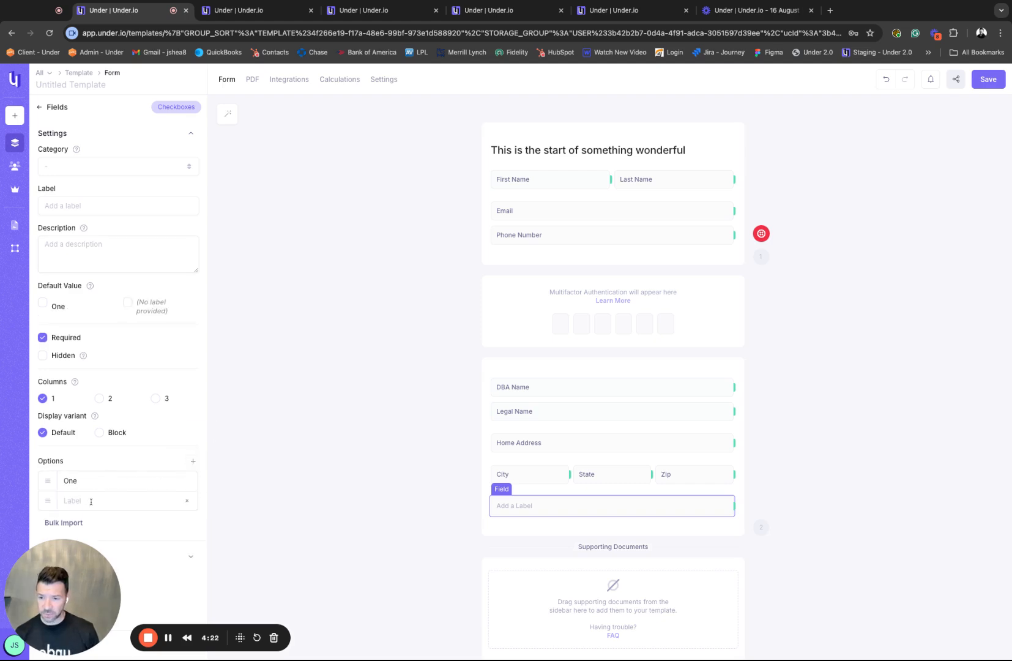
type("One")
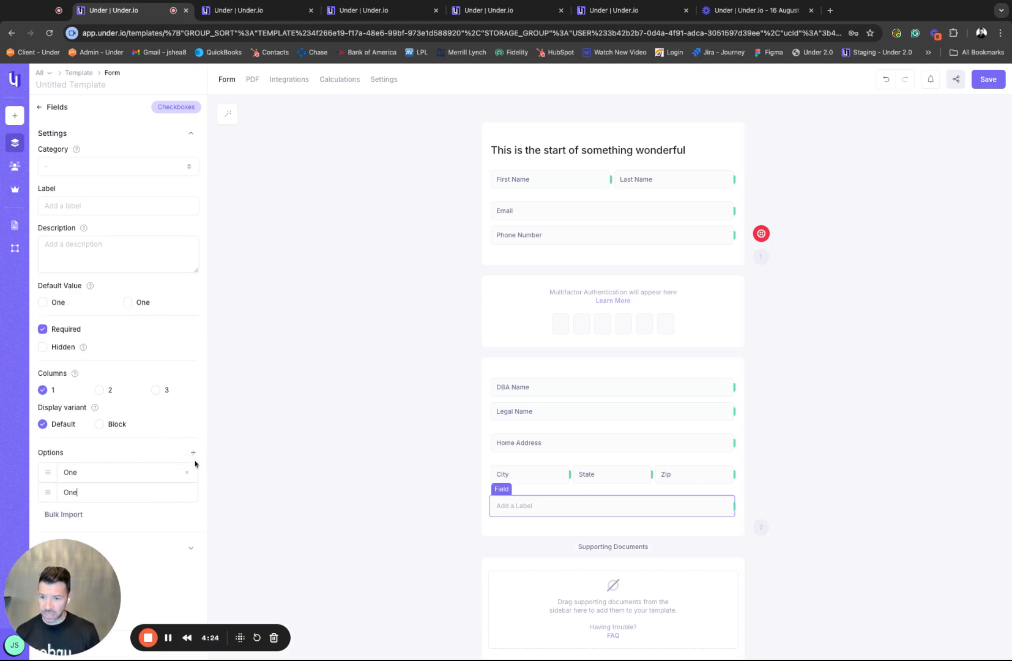
left_click(193, 452)
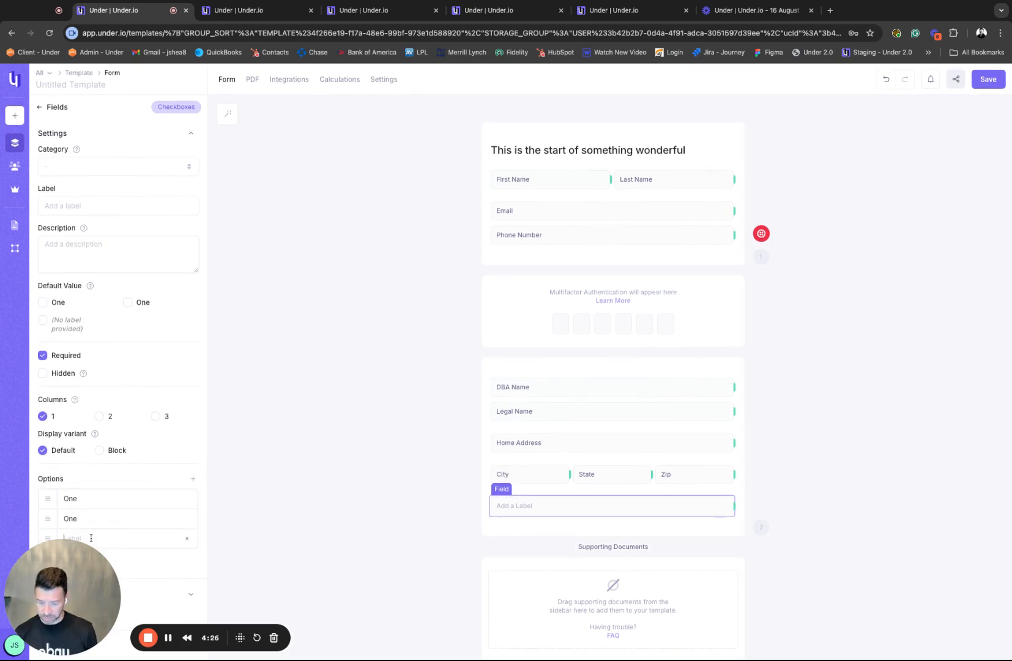
type("Three")
left_click_drag(84, 511, 54, 513)
type("Two")
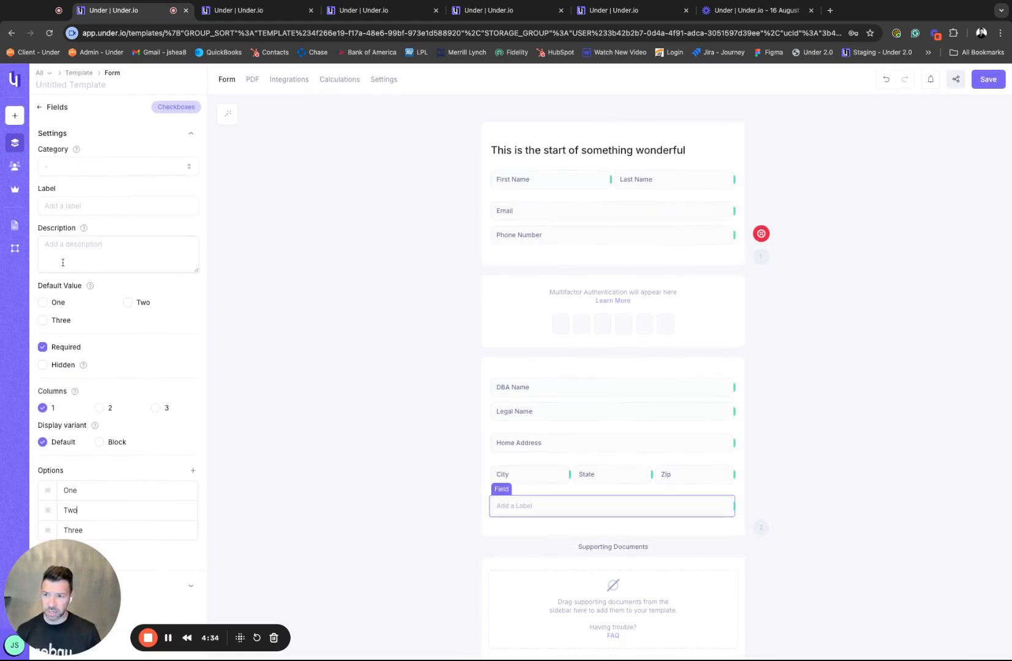
- Set the checkboxes field's category to Personal, its label to "Choose a number" and its display variant to Block
left_click(69, 165)
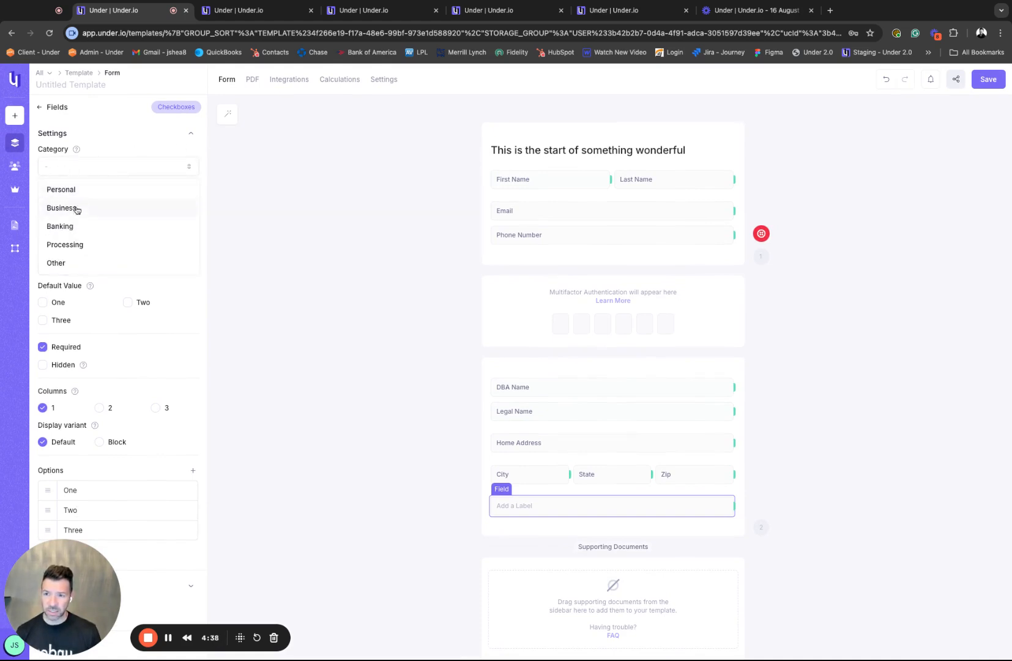
left_click(64, 190)
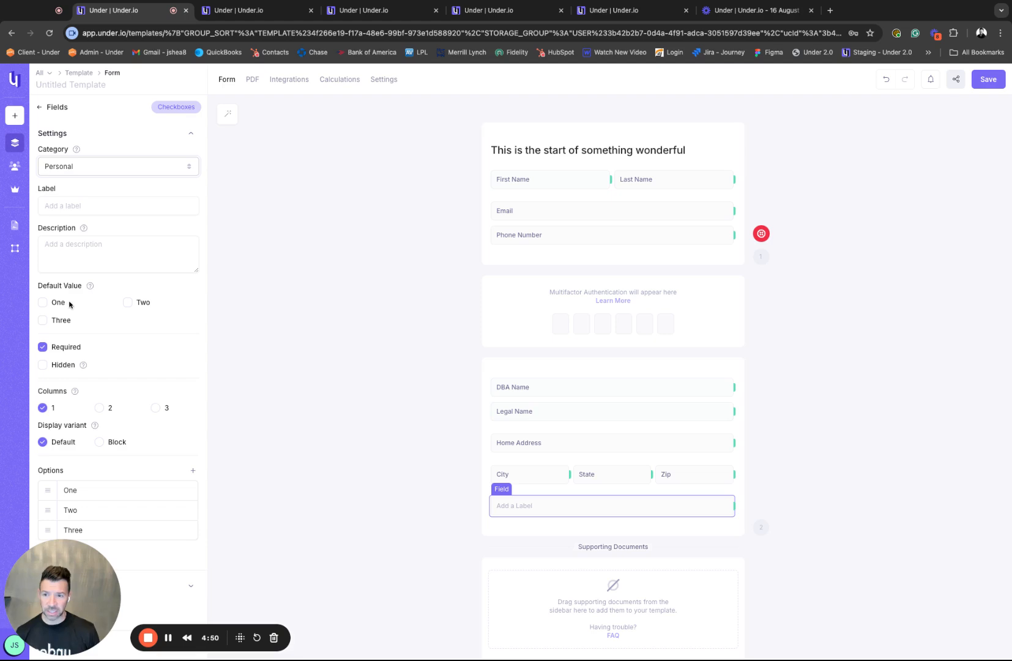
left_click(63, 207)
type("Choose a number")
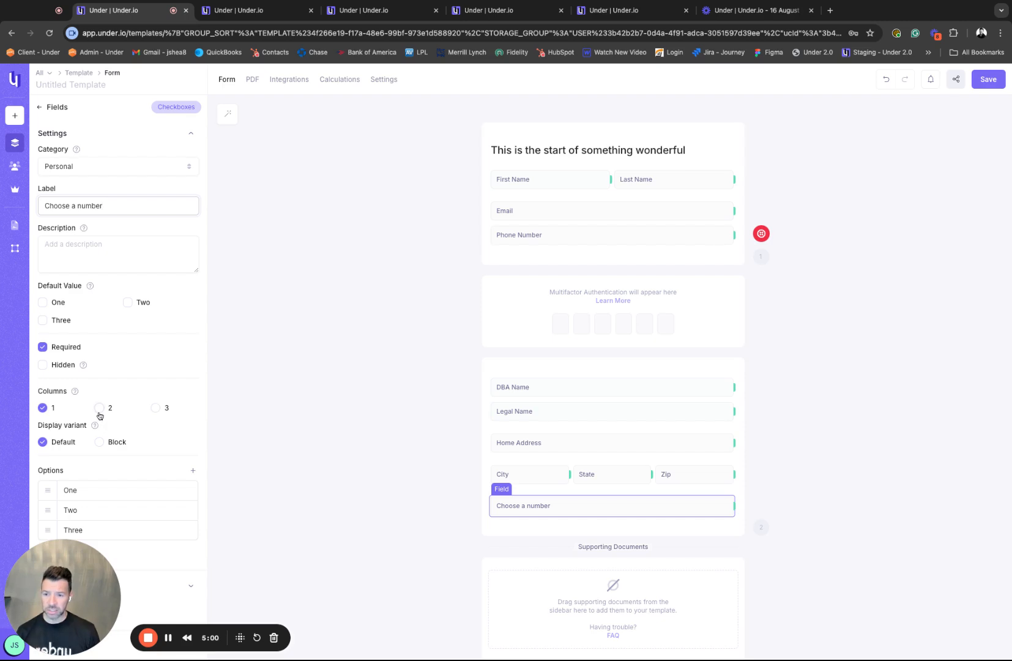
left_click(99, 442)
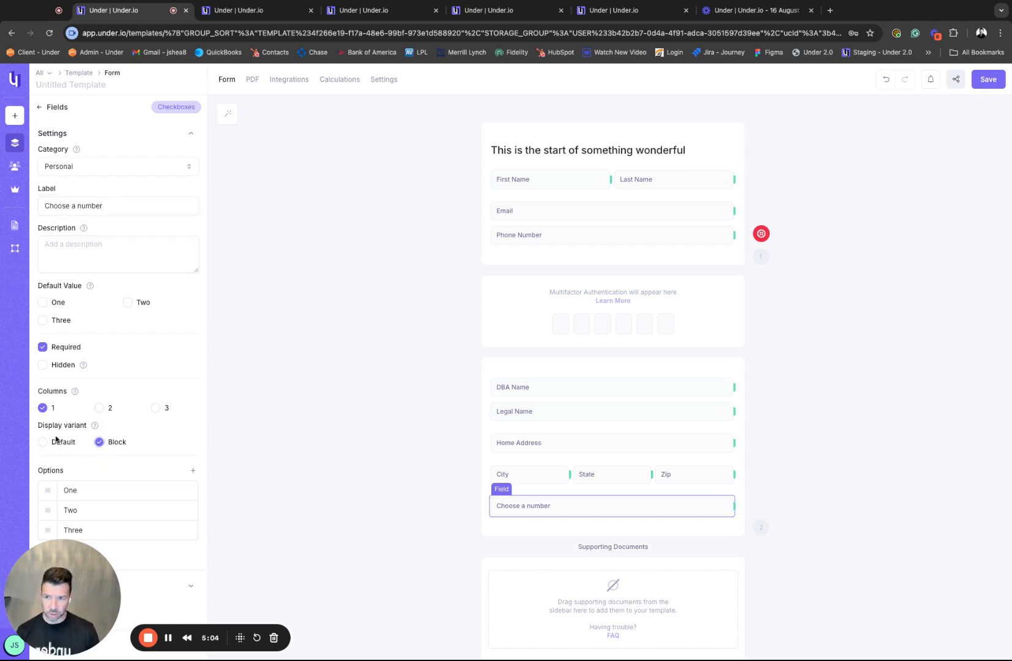
- Create a supporting document field in the form's Supporting Documents section
left_click(40, 107)
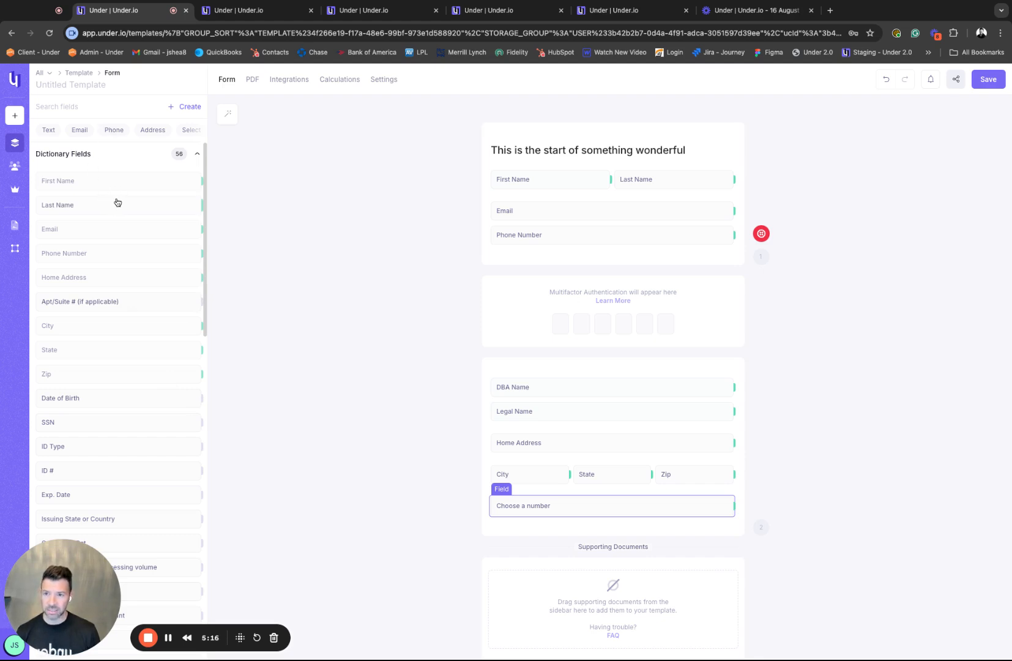
left_click(173, 106)
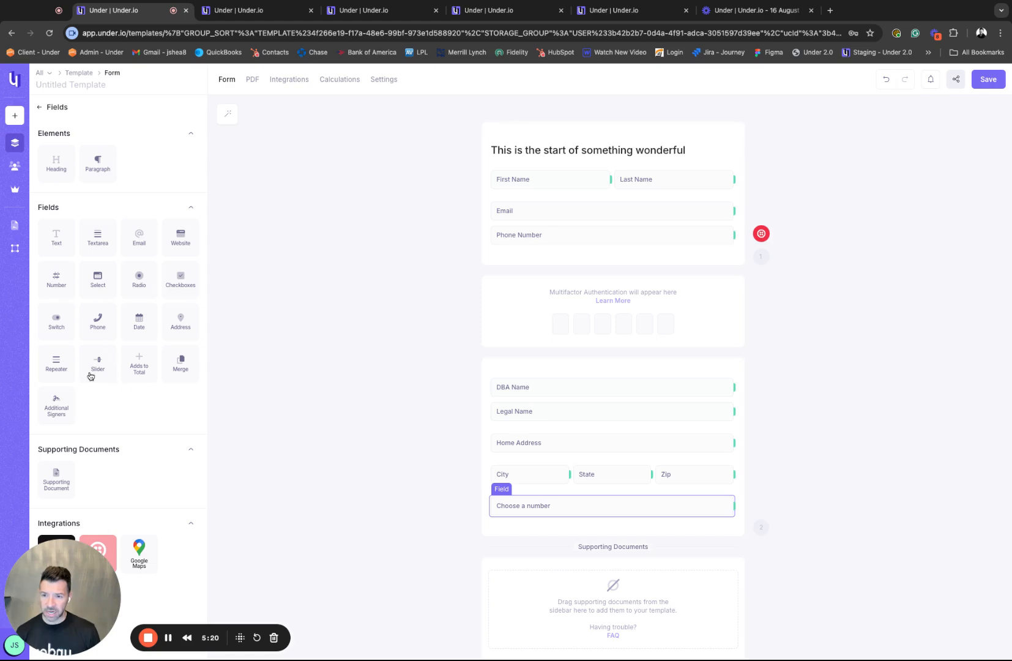
left_click_drag(54, 481, 603, 592)
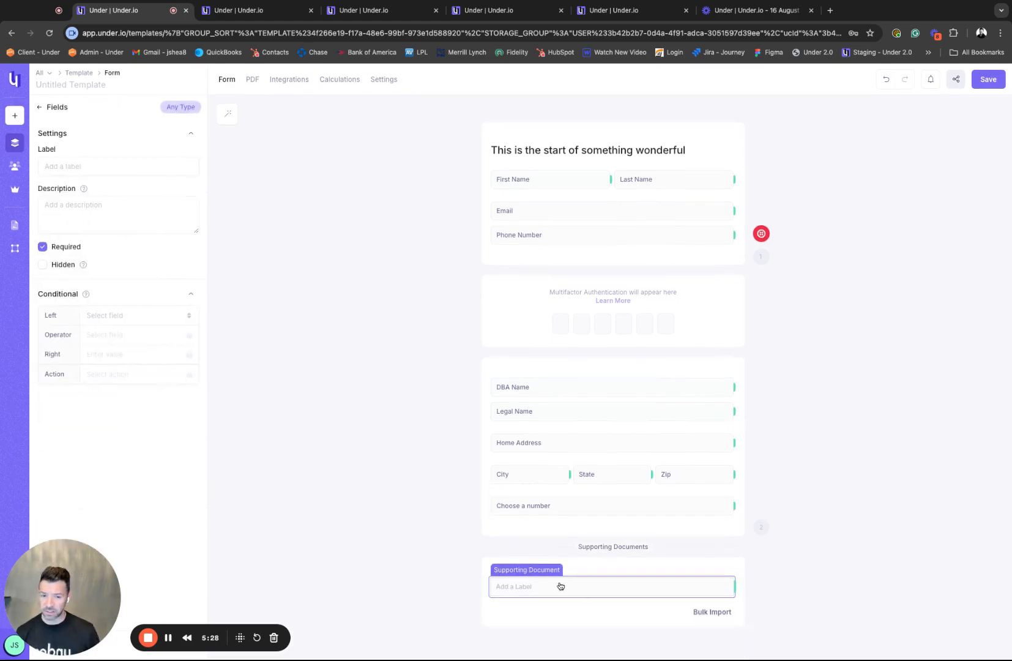
- Label the supporting document field "Upload a copy of your Void Check"
left_click(91, 166)
type("Upload")
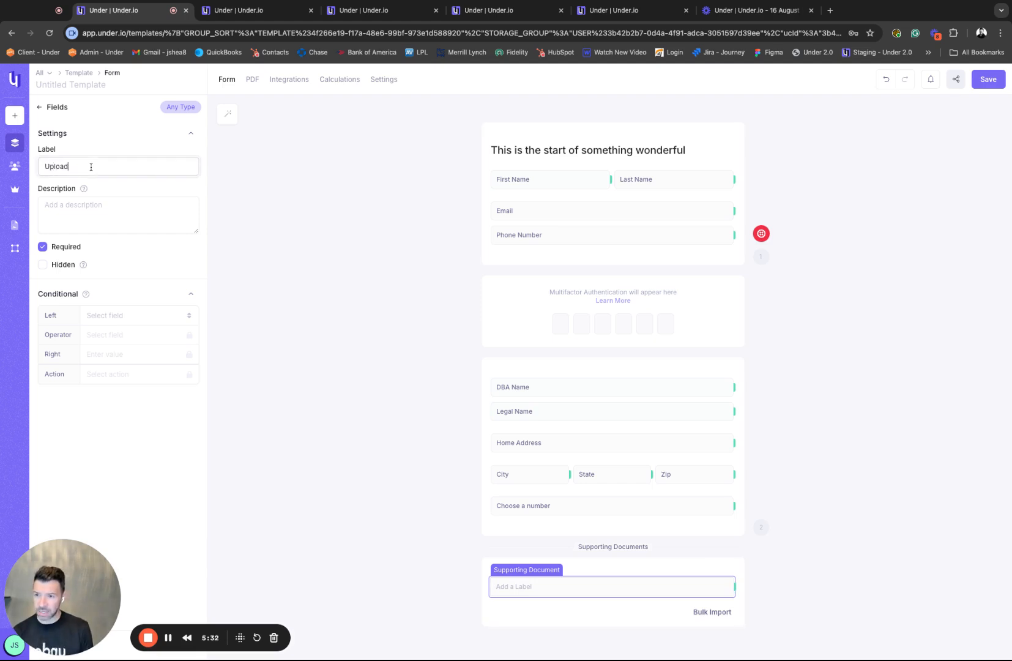
type(" a copy ")
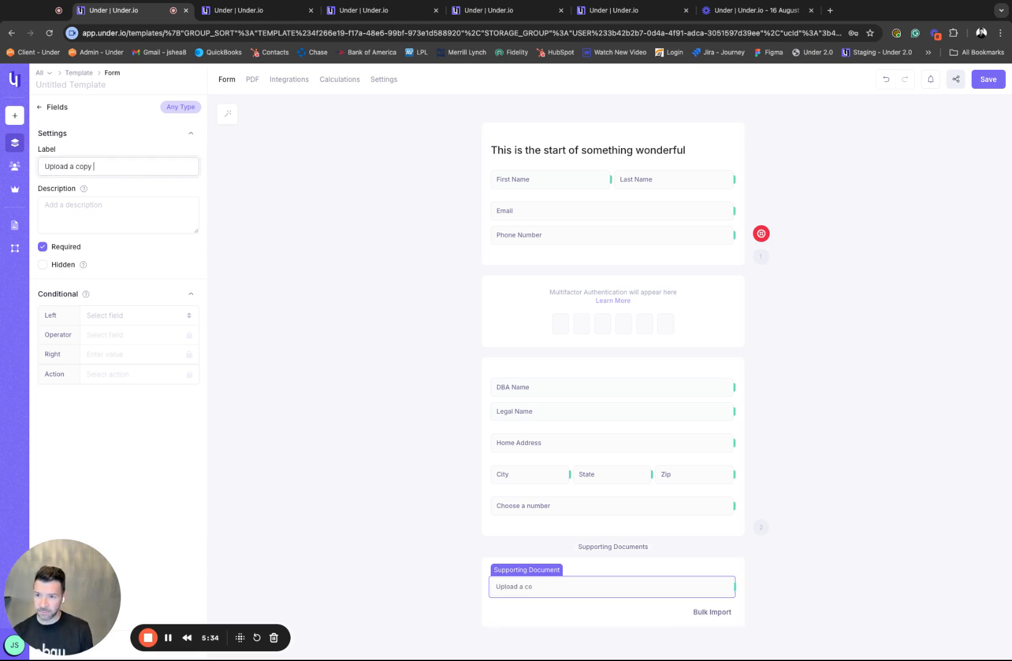
type("of your Void Check")
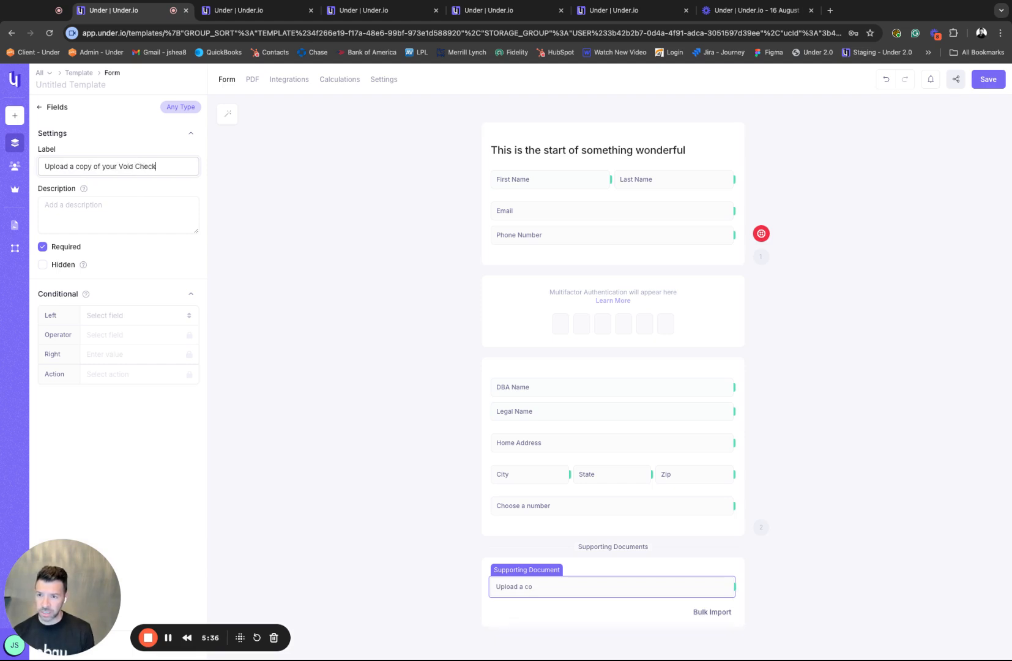
key("Tab")
left_click(74, 225)
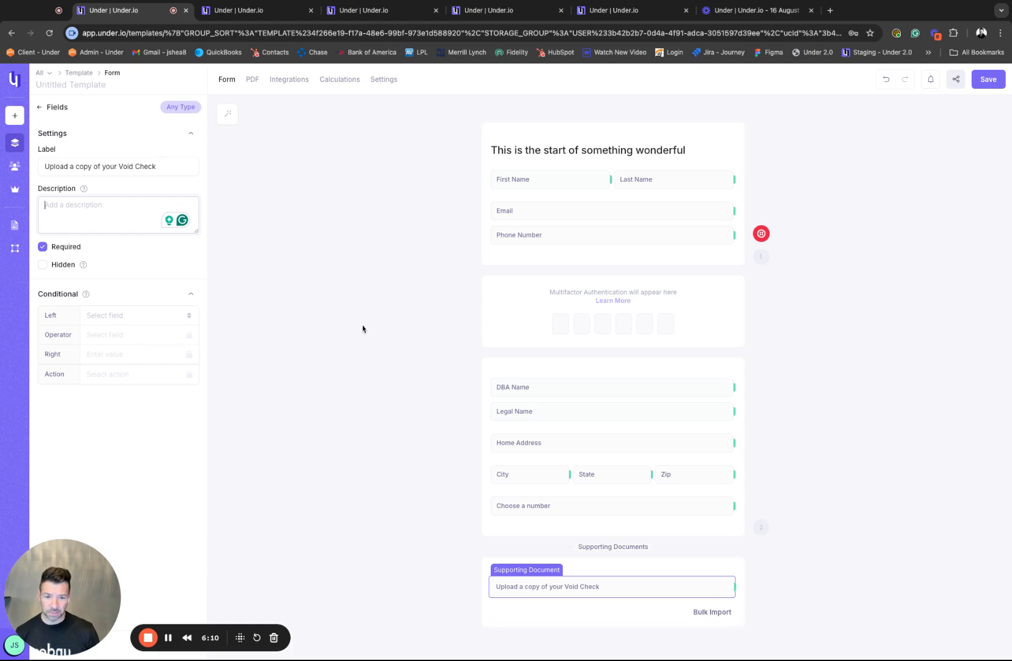
- Create a Plaid integration section between the "Choose a number" field's section and the Supporting Documents section
left_click(527, 512)
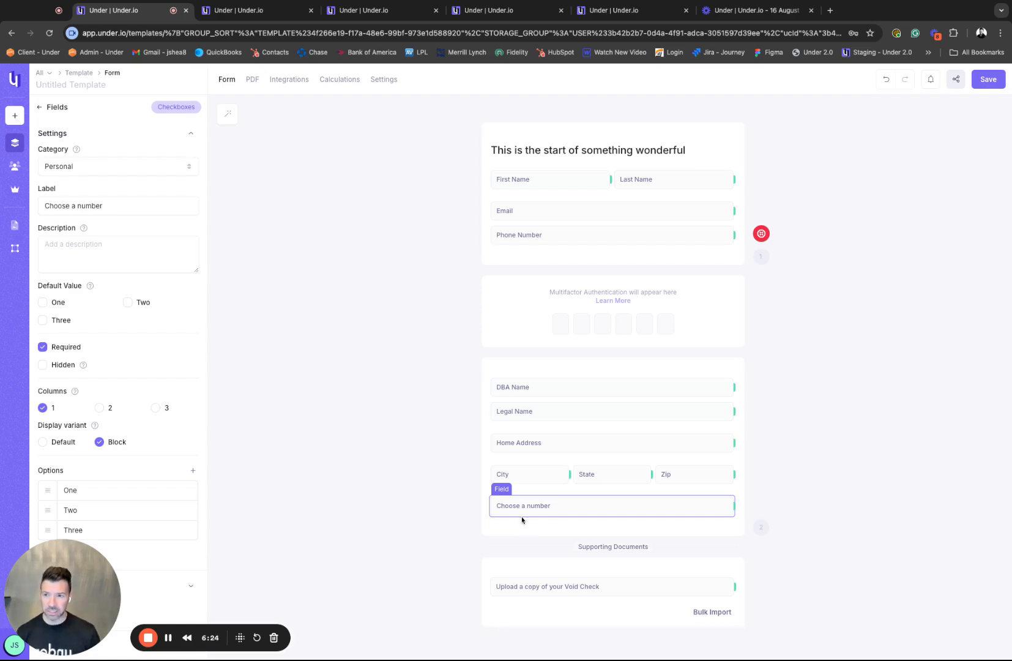
left_click(41, 107)
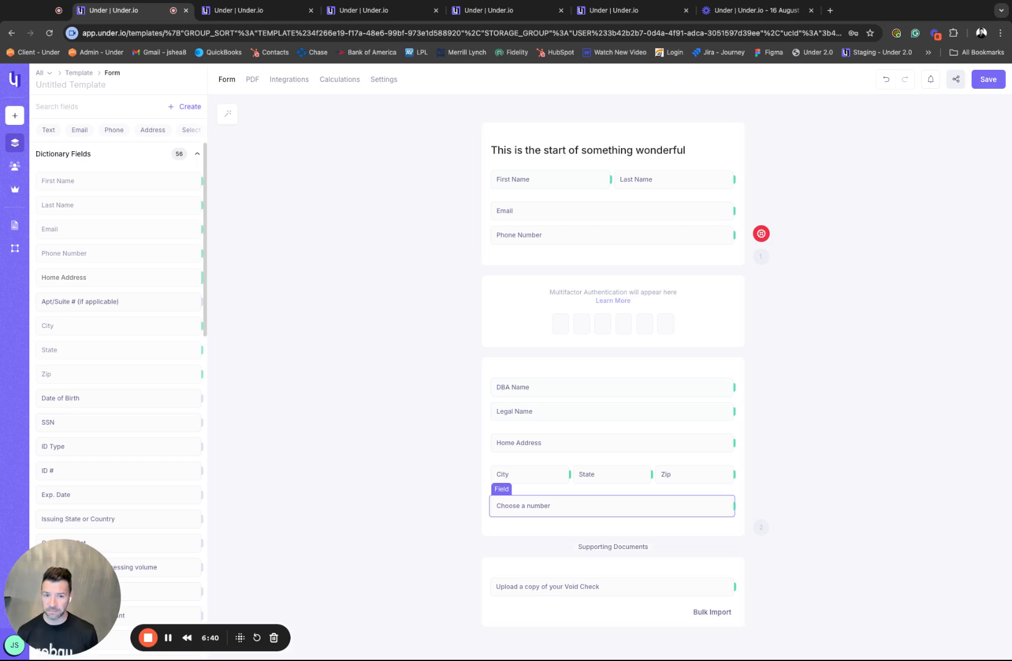
left_click(177, 108)
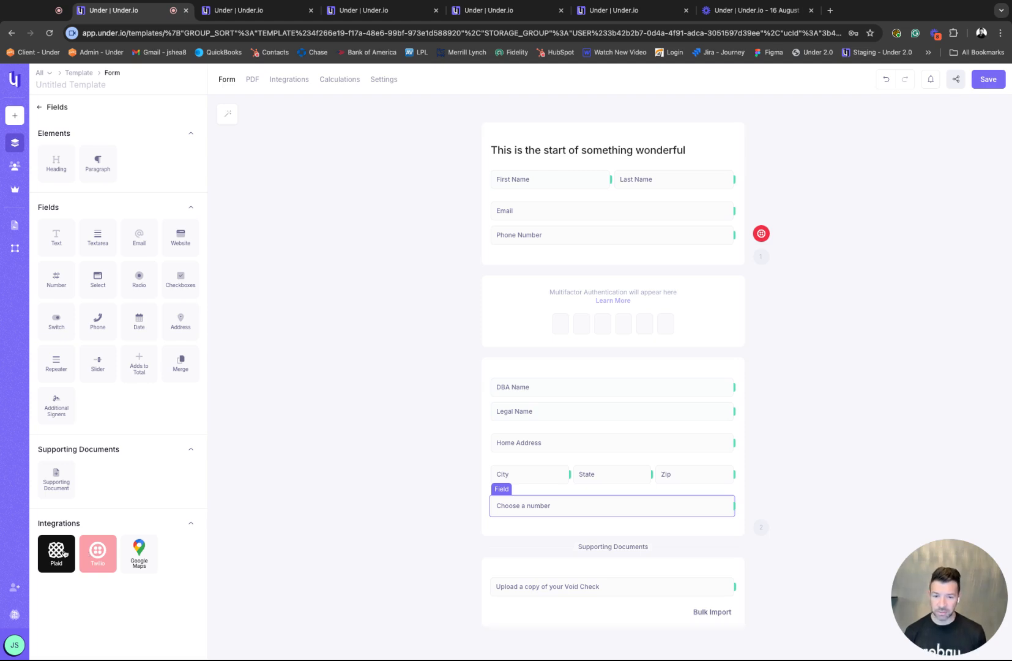
left_click_drag(61, 554, 565, 542)
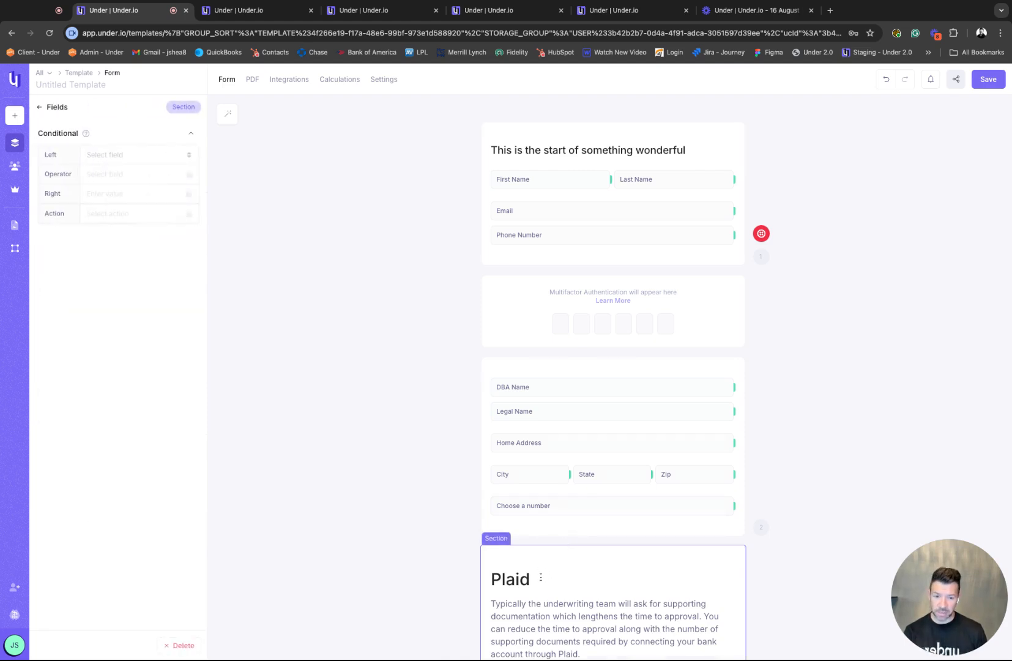
scroll(541, 576, "down", 3)
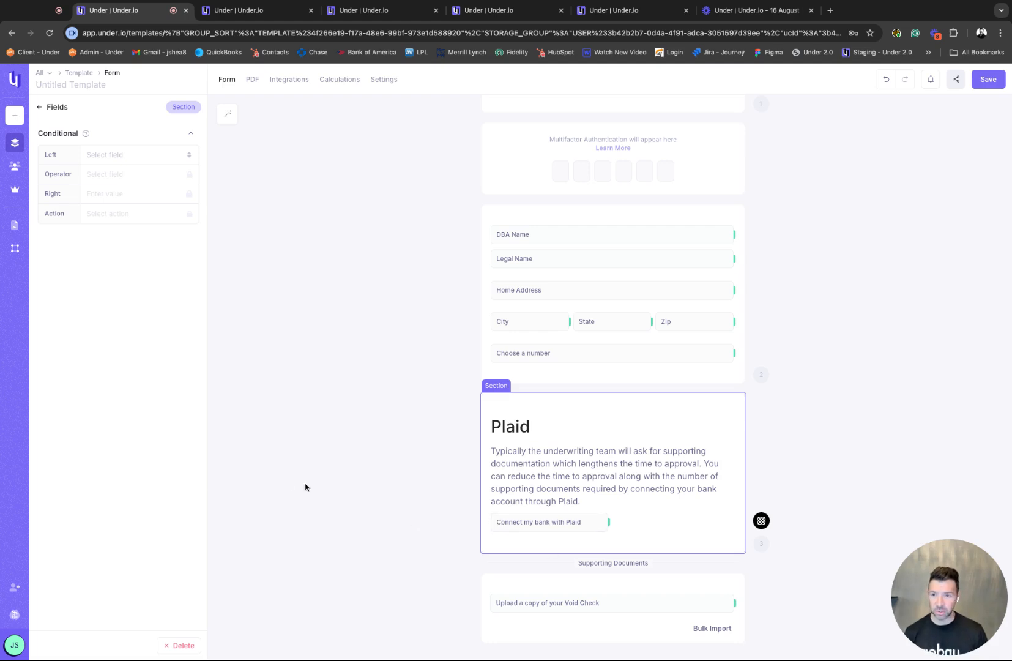
- Name the template "My first form" and save it
scroll(451, 423, "up", 3)
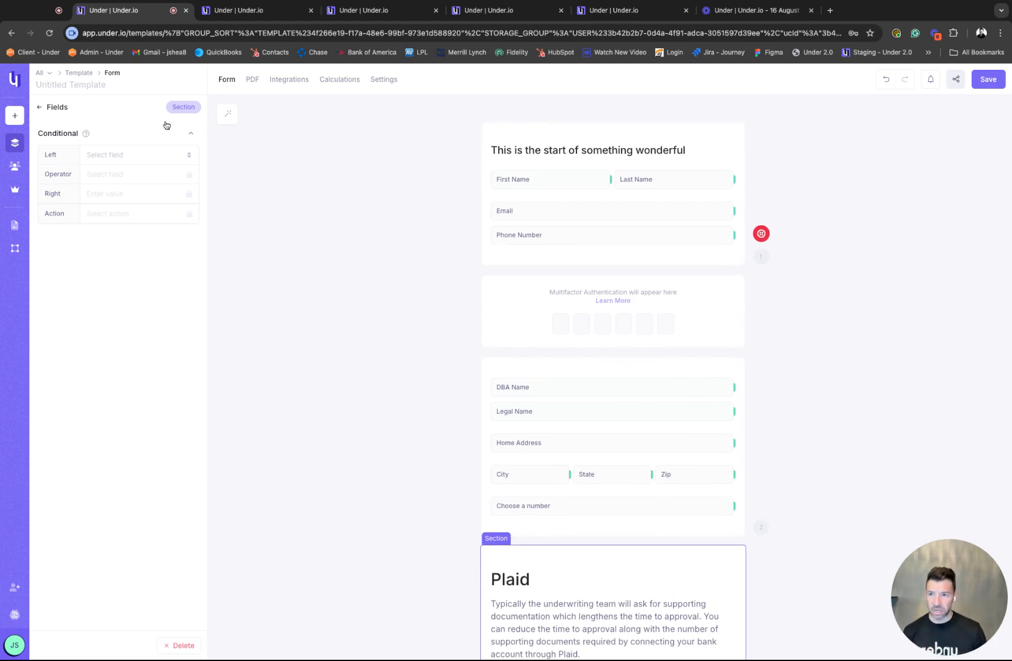
left_click(76, 83)
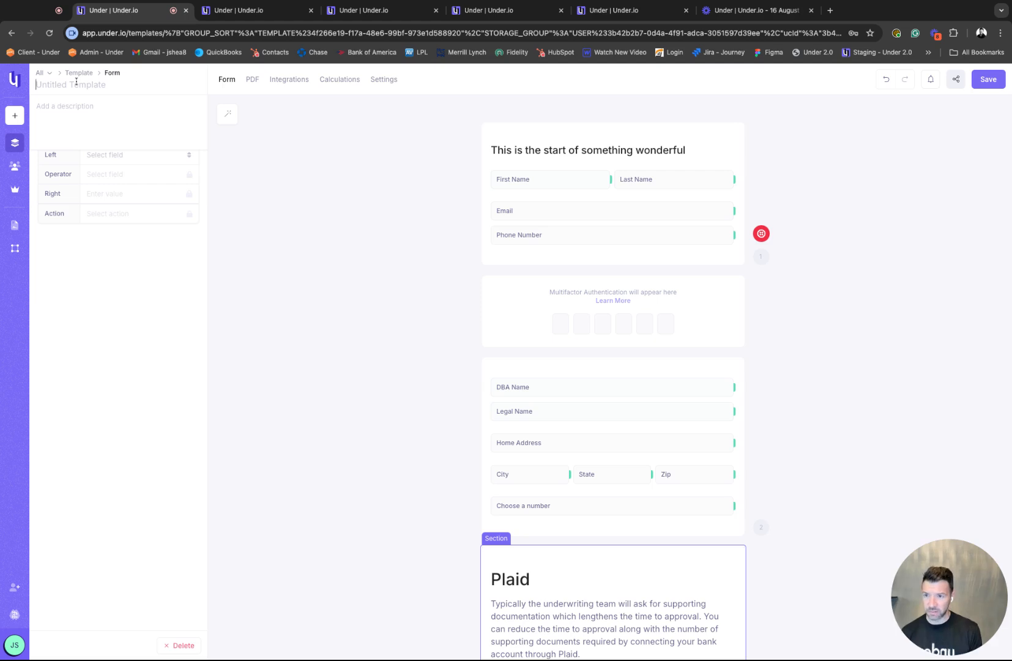
type("My first form")
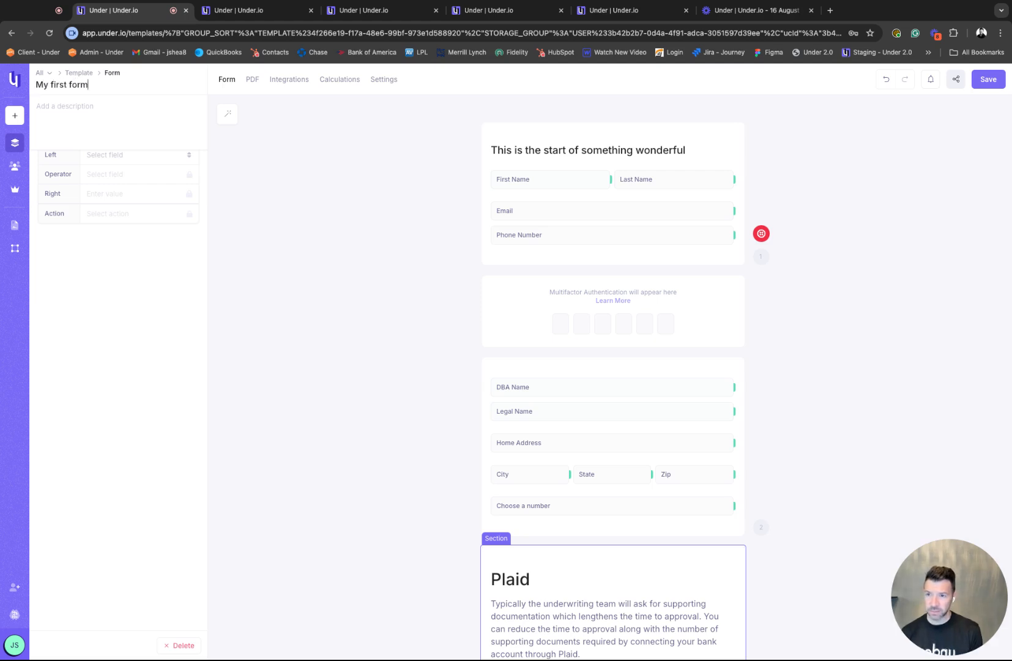
key("Tab")
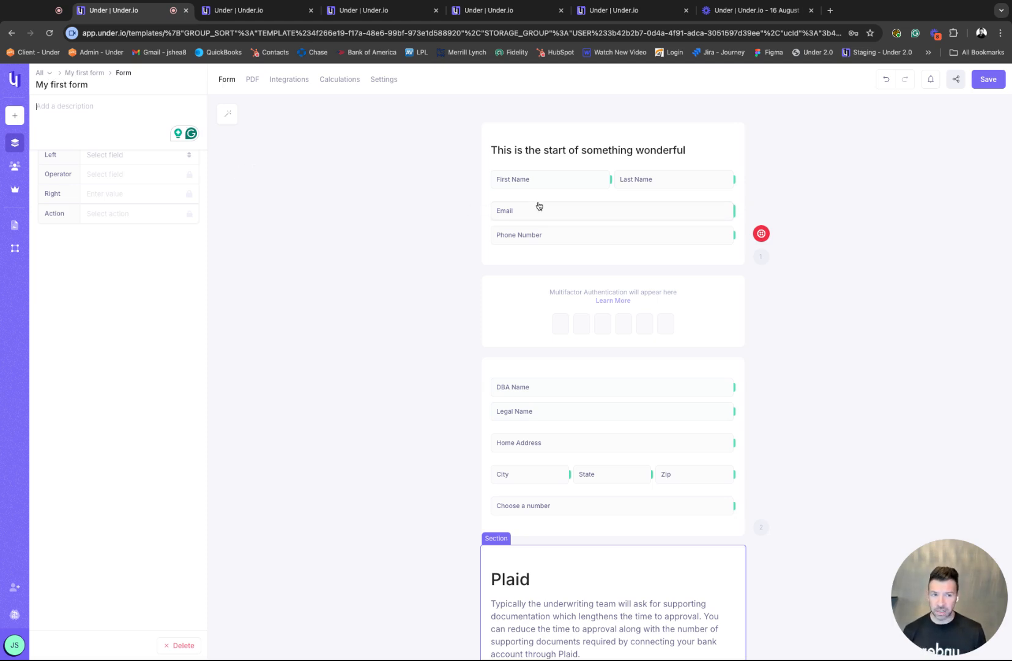
left_click(988, 79)
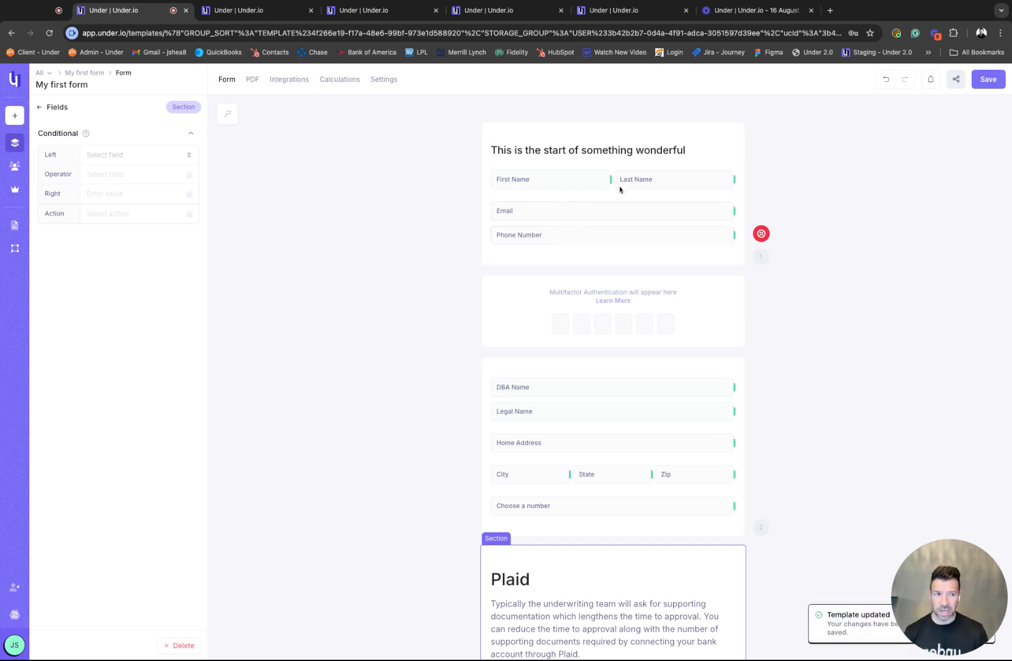
- Examine the template's sharing options, selecting the direct link and the embed script, and close them
left_click(957, 81)
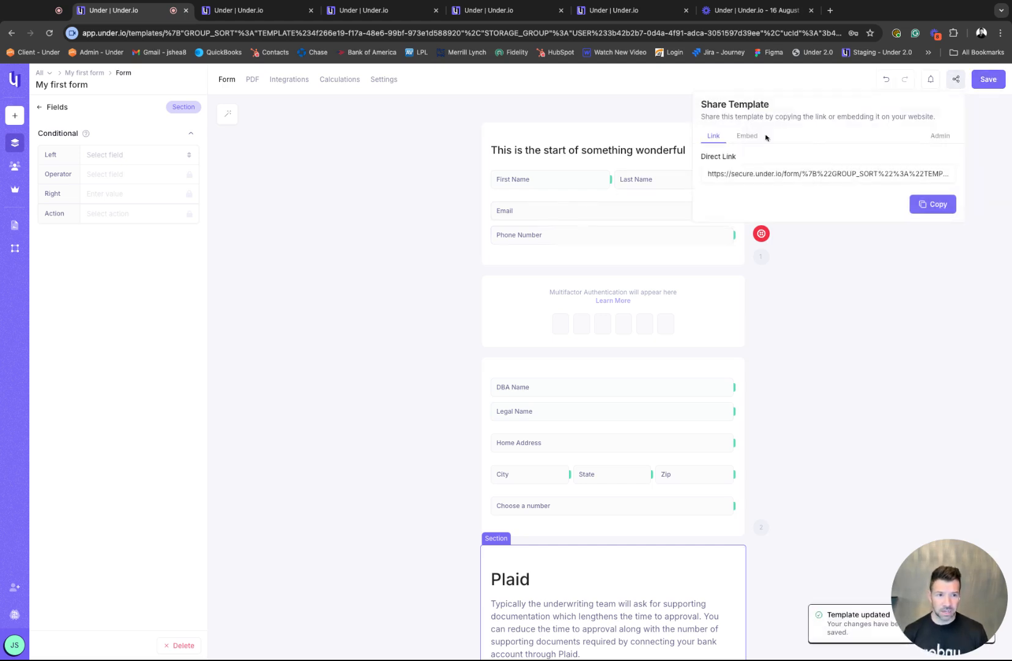
left_click(709, 174)
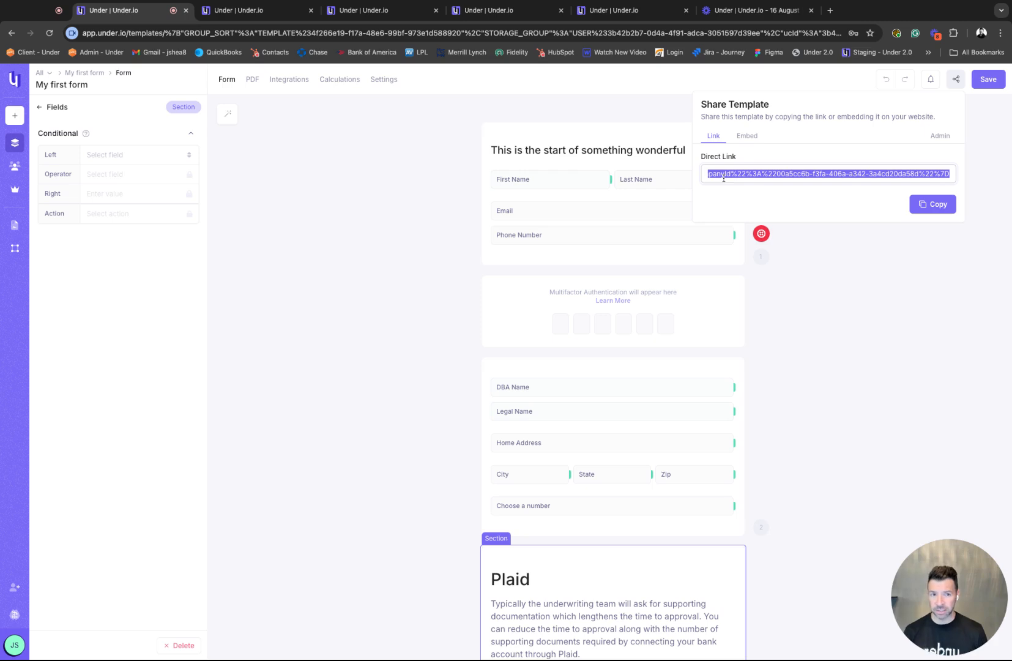
left_click(747, 135)
left_click(707, 174)
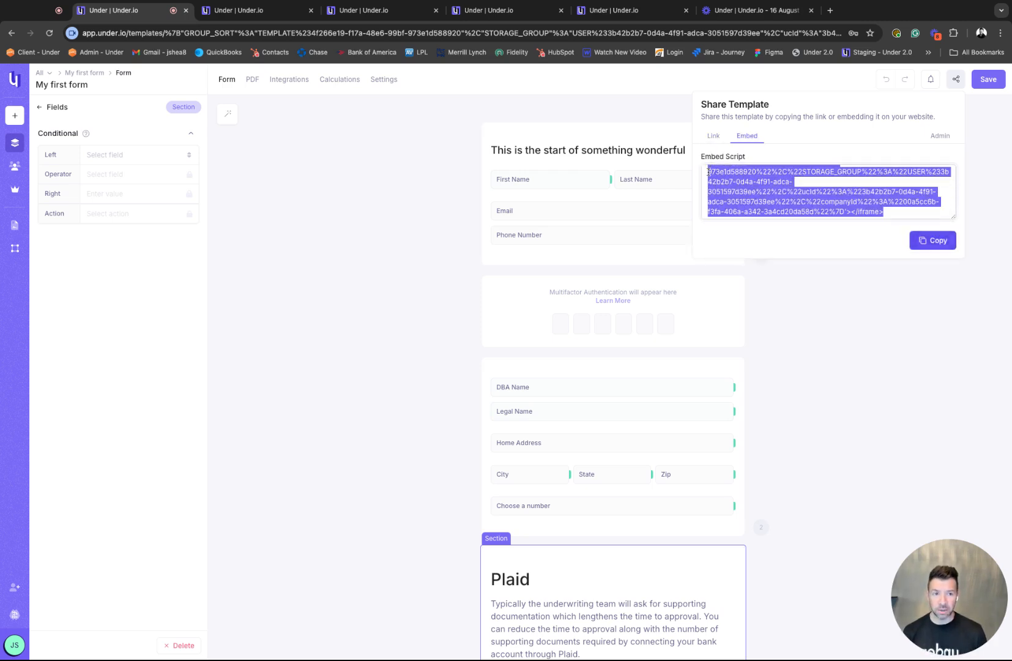
left_click_drag(707, 173, 818, 221)
left_click(343, 189)
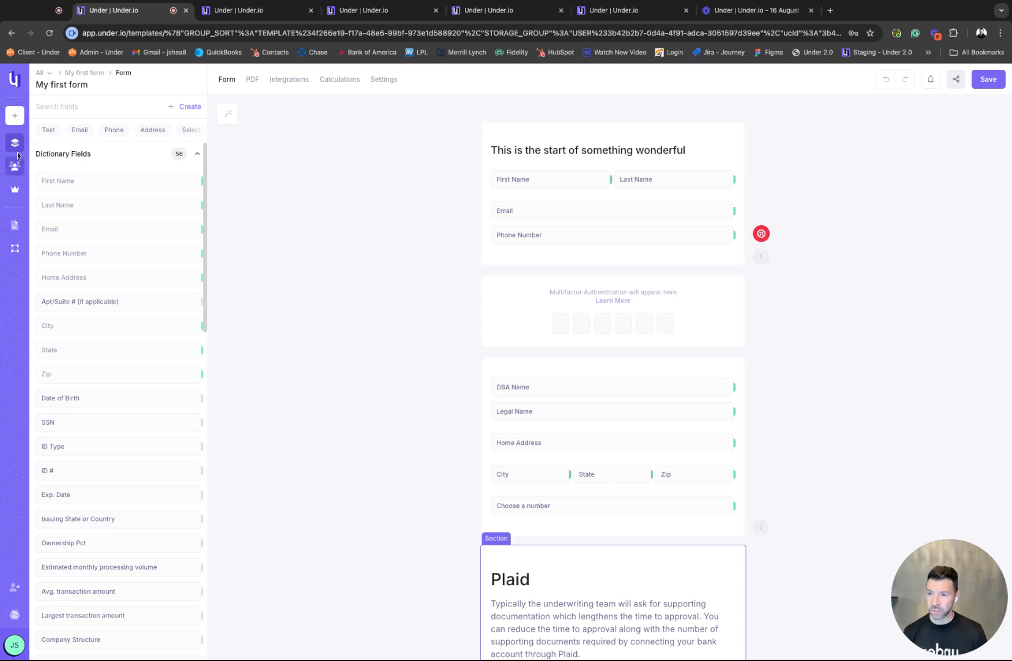
- Go to the My Templates list
mouse_move(17, 145)
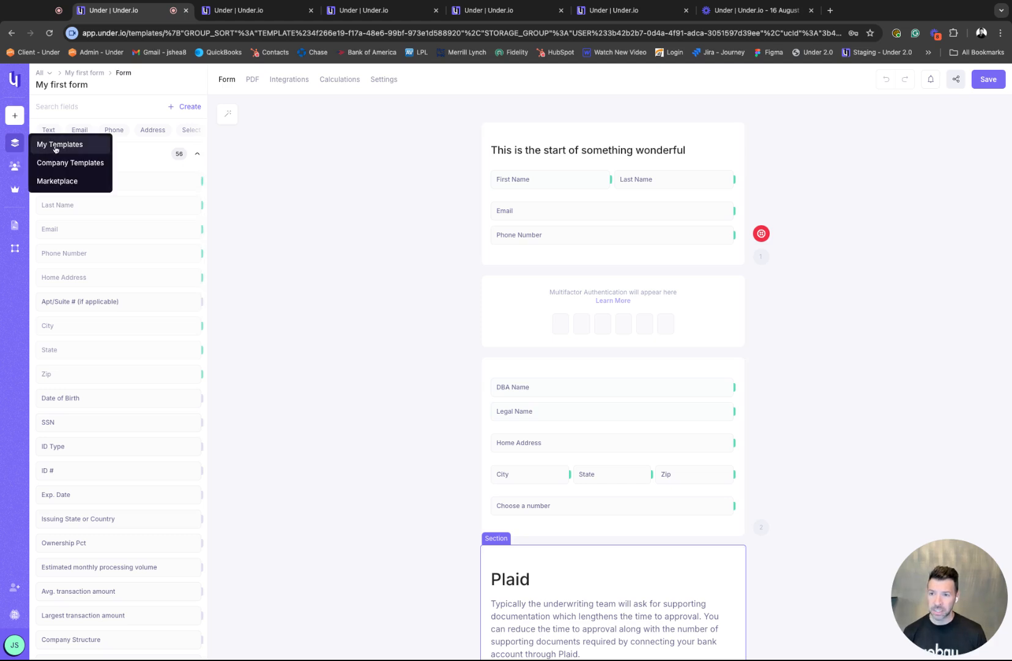